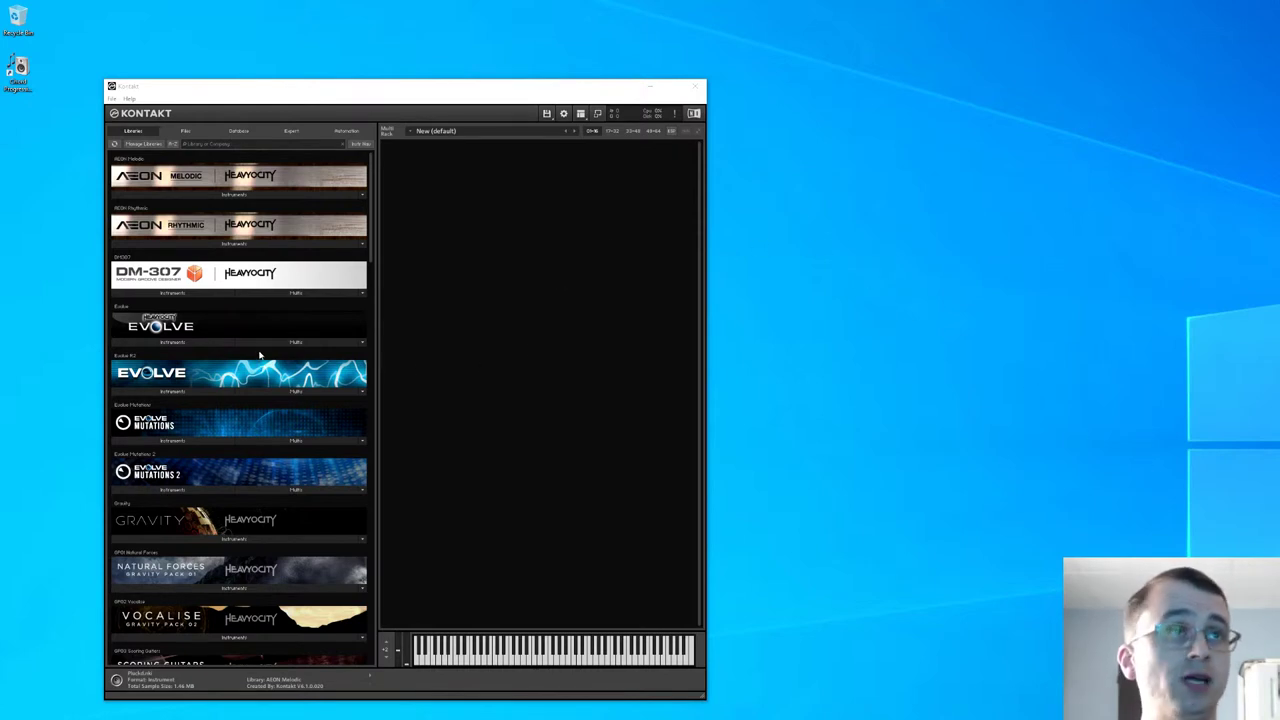
Scroll the Libraries list to Heavyocity Mosaic Keys and select its Mosaic Keys.nki instrument
scroll(260, 355, "down", 3)
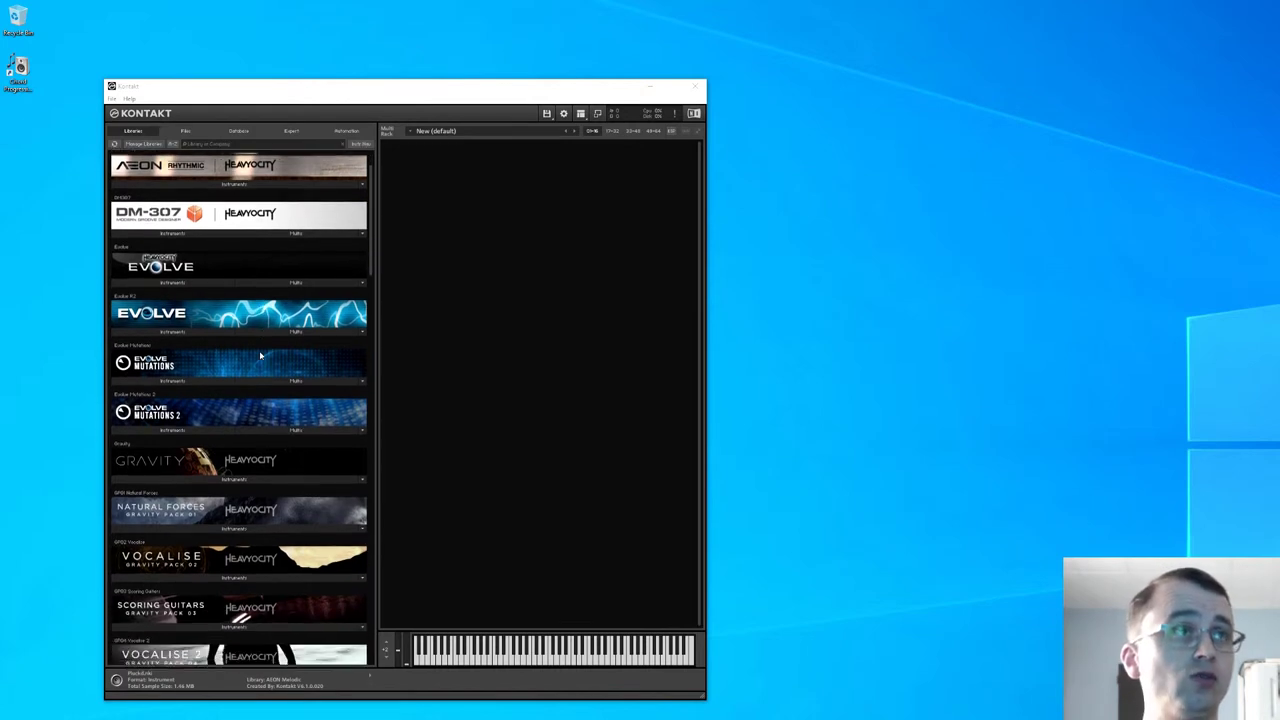
scroll(260, 355, "down", 2)
scroll(260, 355, "down", 1)
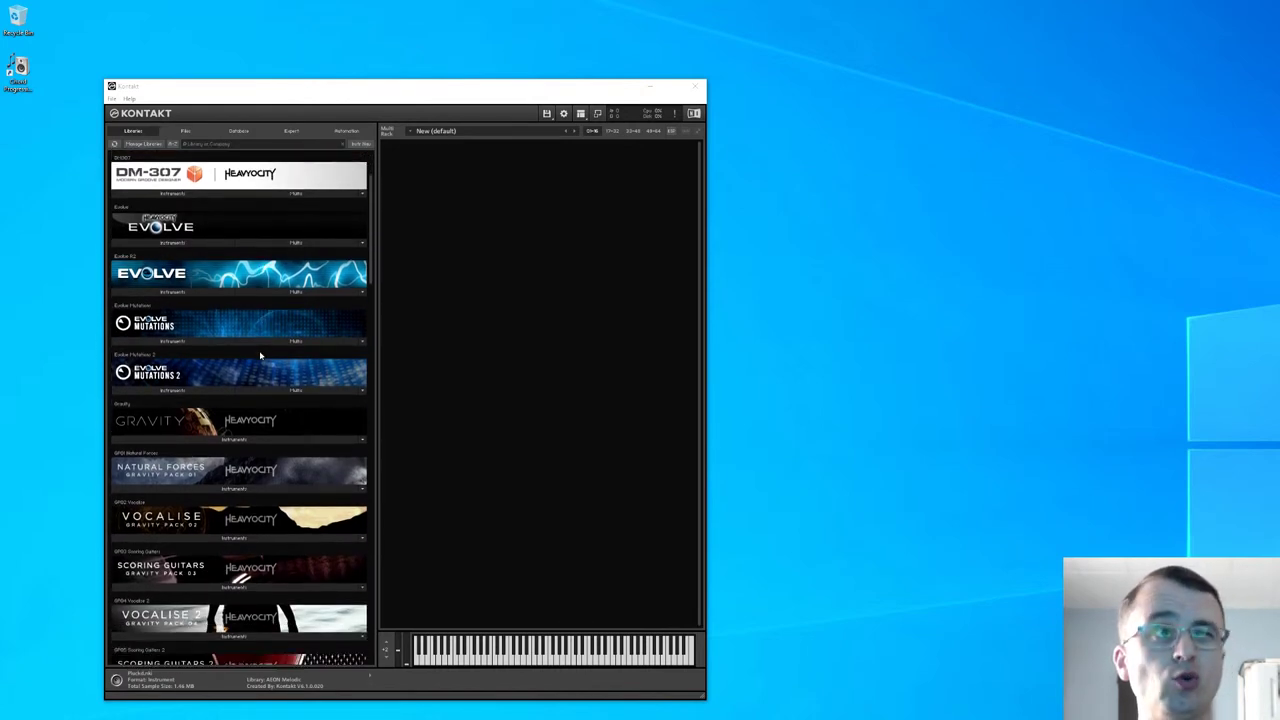
scroll(260, 355, "down", 3)
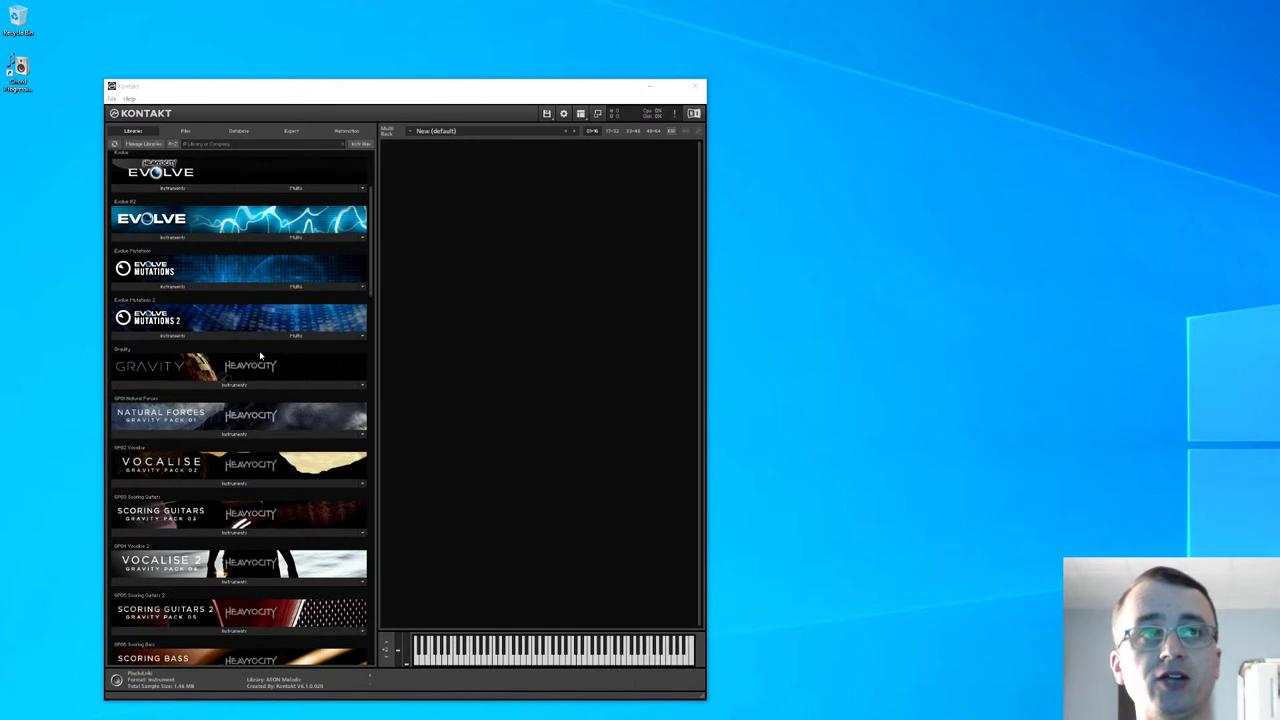
scroll(260, 355, "down", 12)
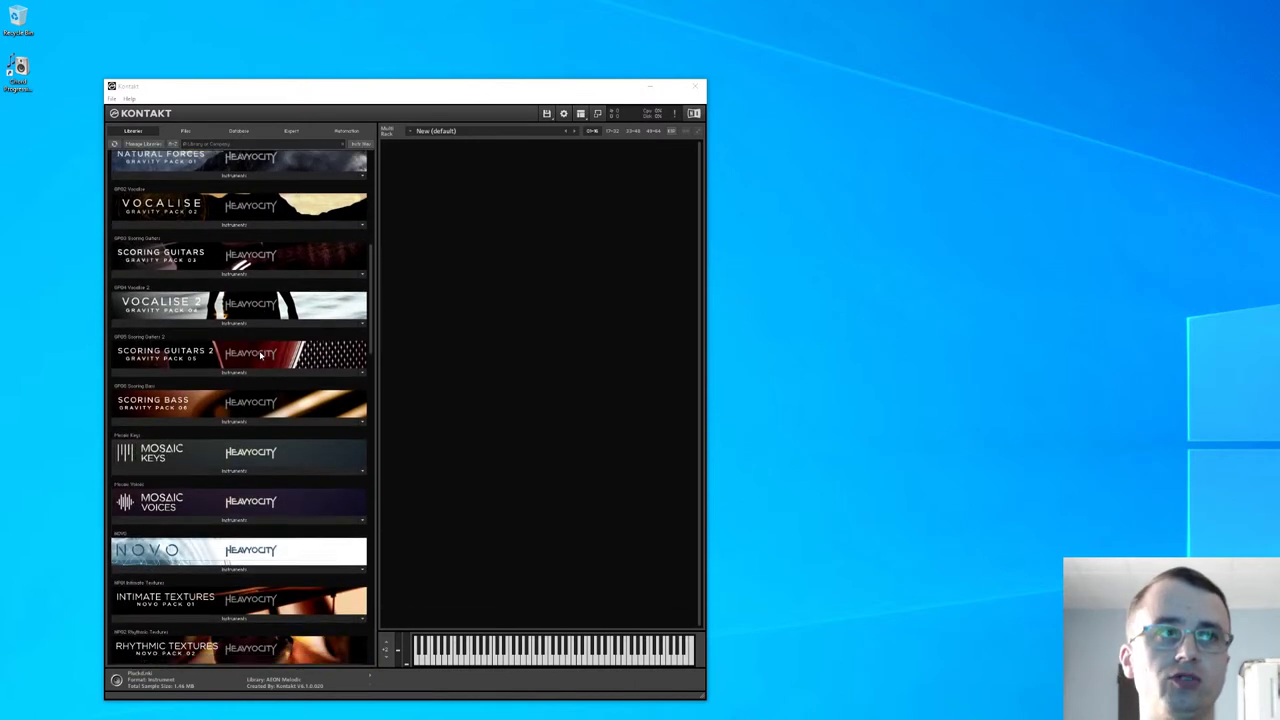
scroll(260, 355, "down", 7)
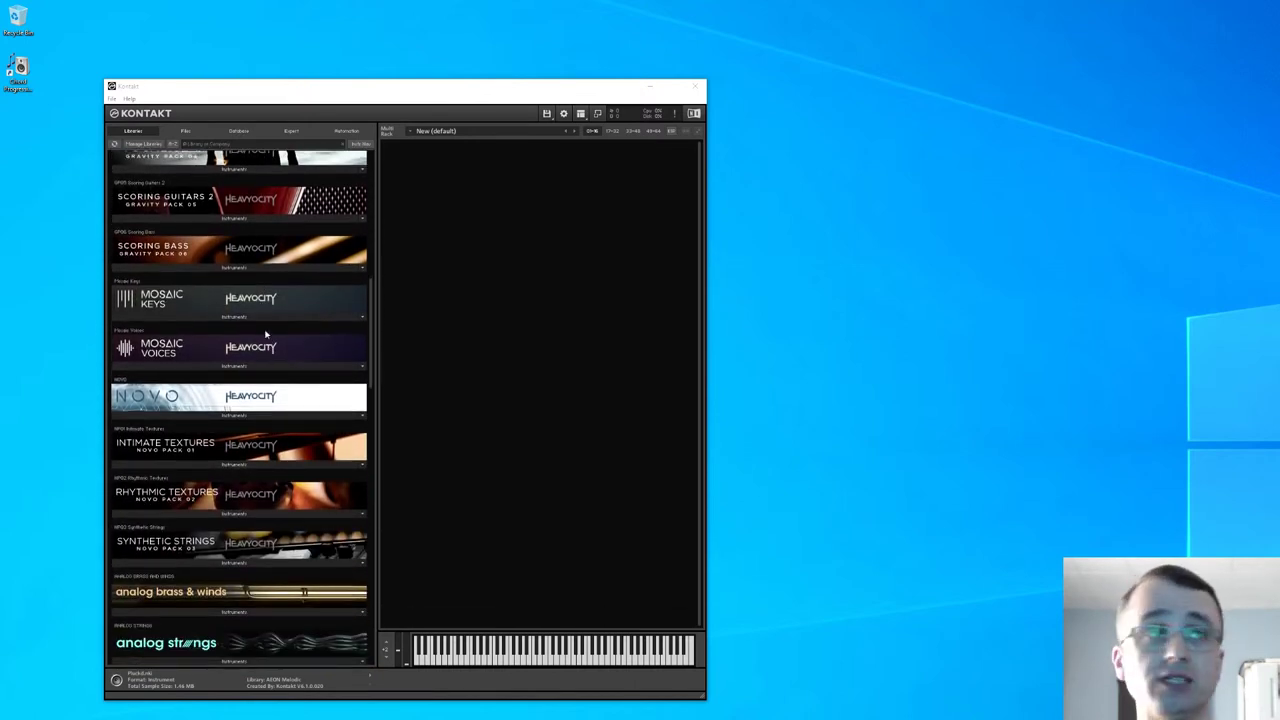
left_click(252, 322)
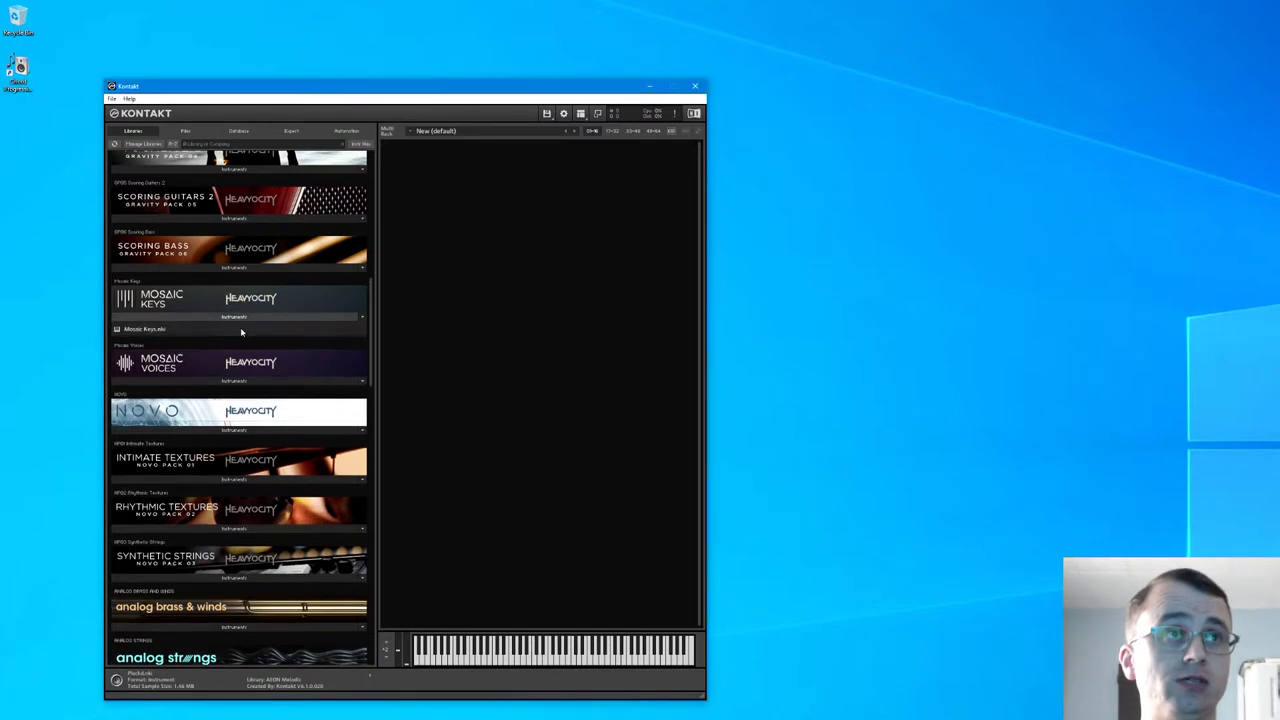
left_click(144, 330)
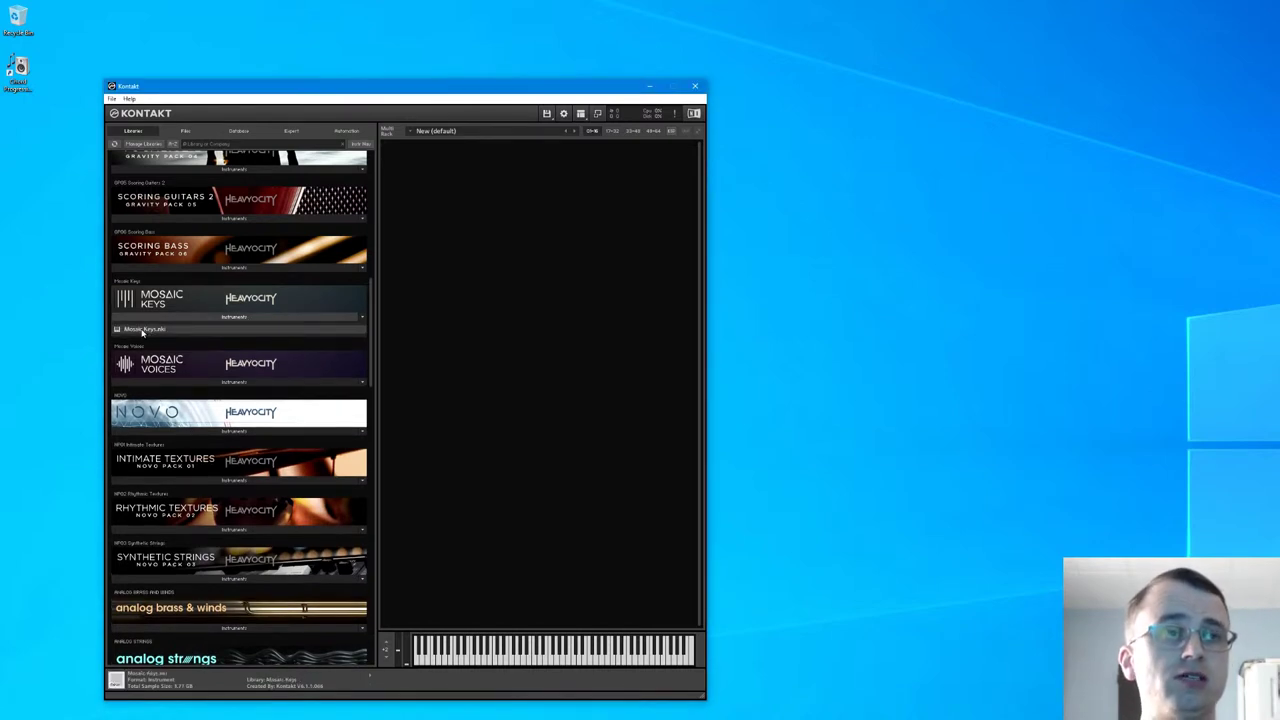
Drag Mosaic Keys.nki into the empty rack and resize the Kontakt window to fit it
left_click_drag(144, 330, 435, 347)
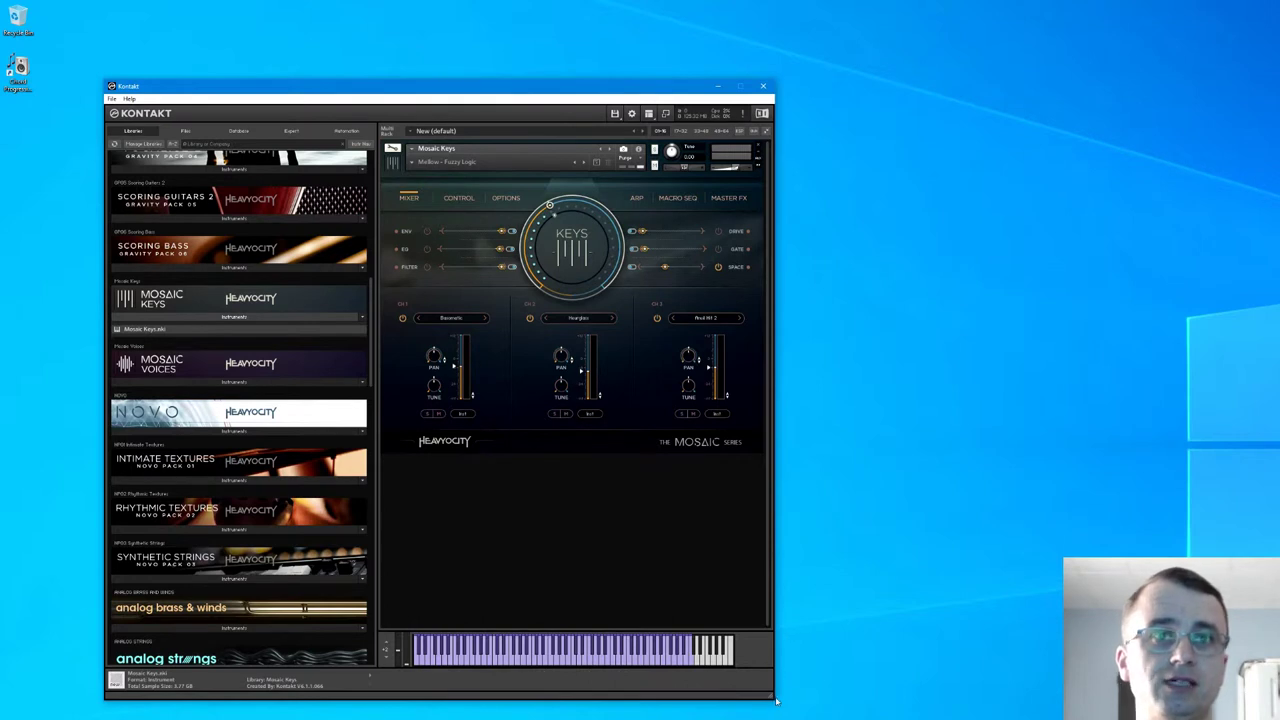
left_click_drag(779, 705, 777, 707)
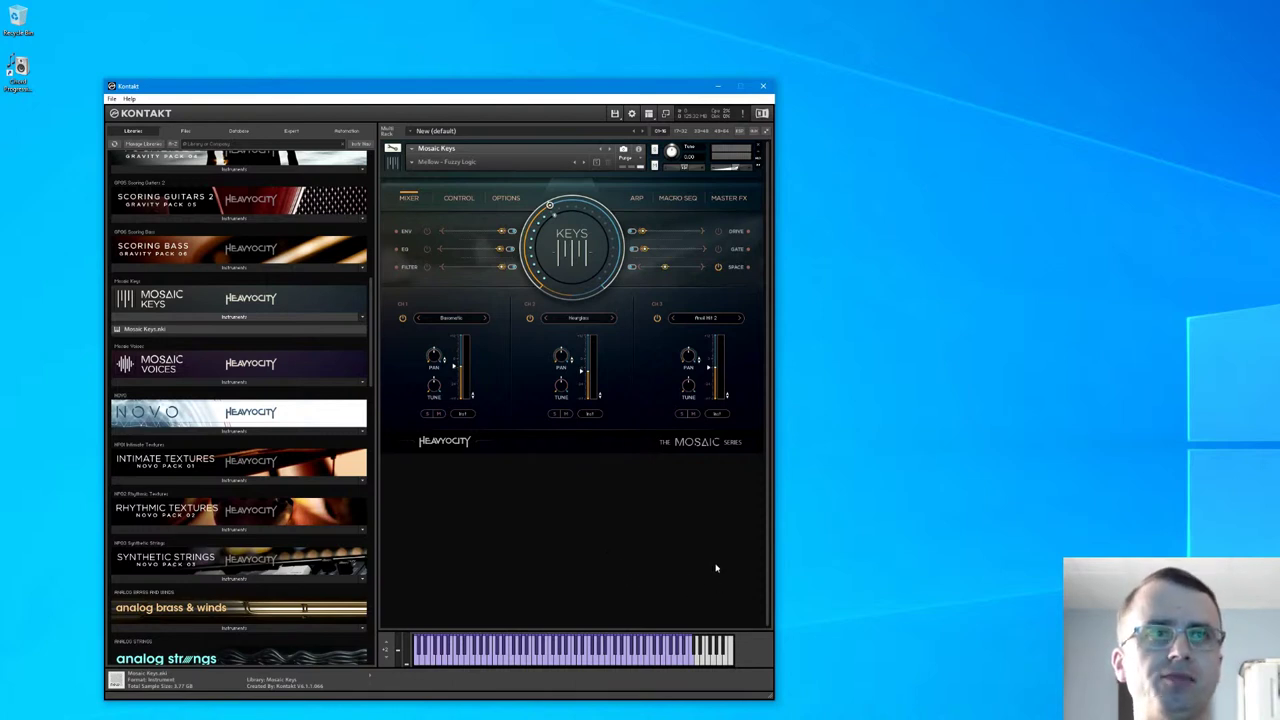
left_click_drag(787, 709, 600, 692)
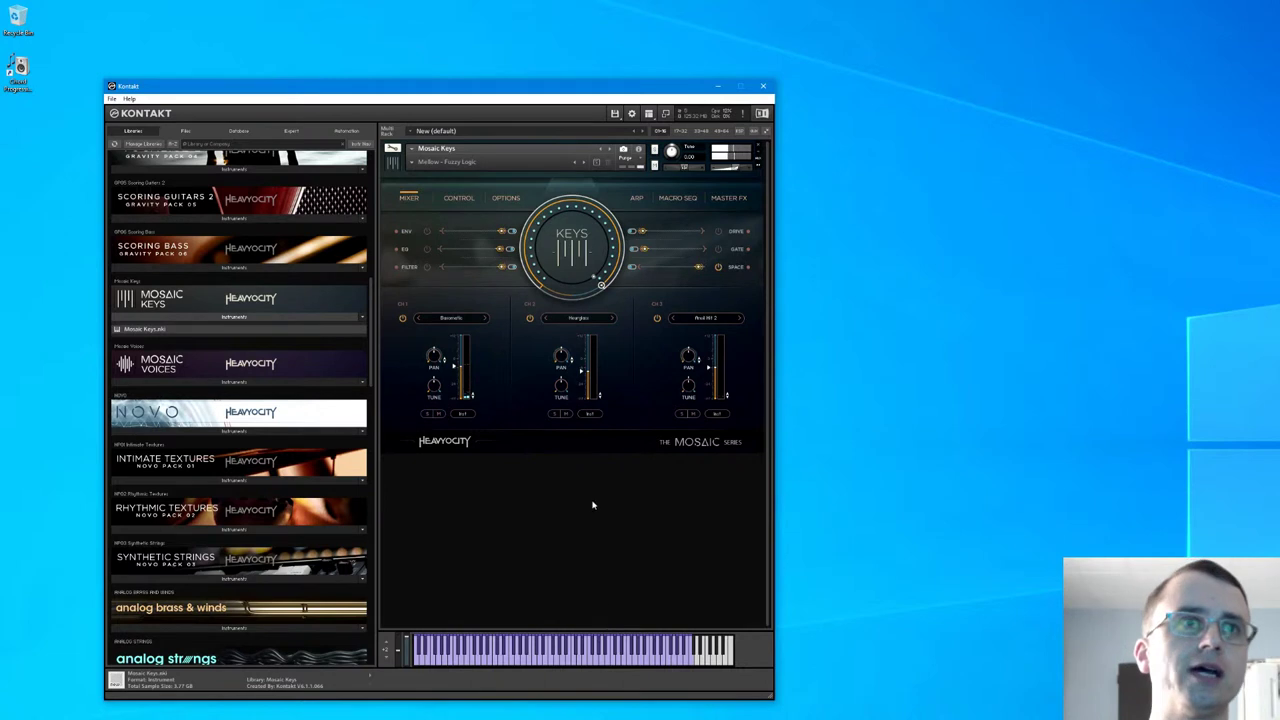
Open Channel 1's sound browser and browse Noises & Ambience, Attack Sounds and Tonal Drones
left_click(461, 321)
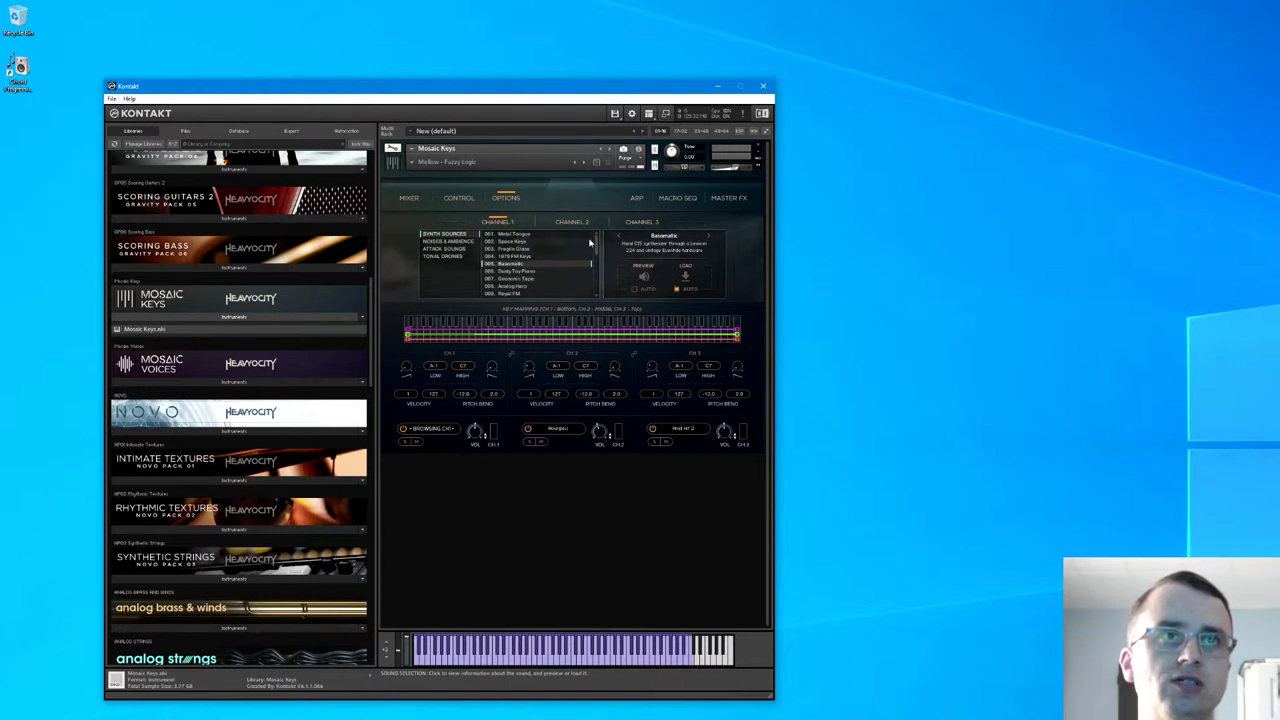
scroll(550, 278, "down", 7)
scroll(540, 268, "up", 7)
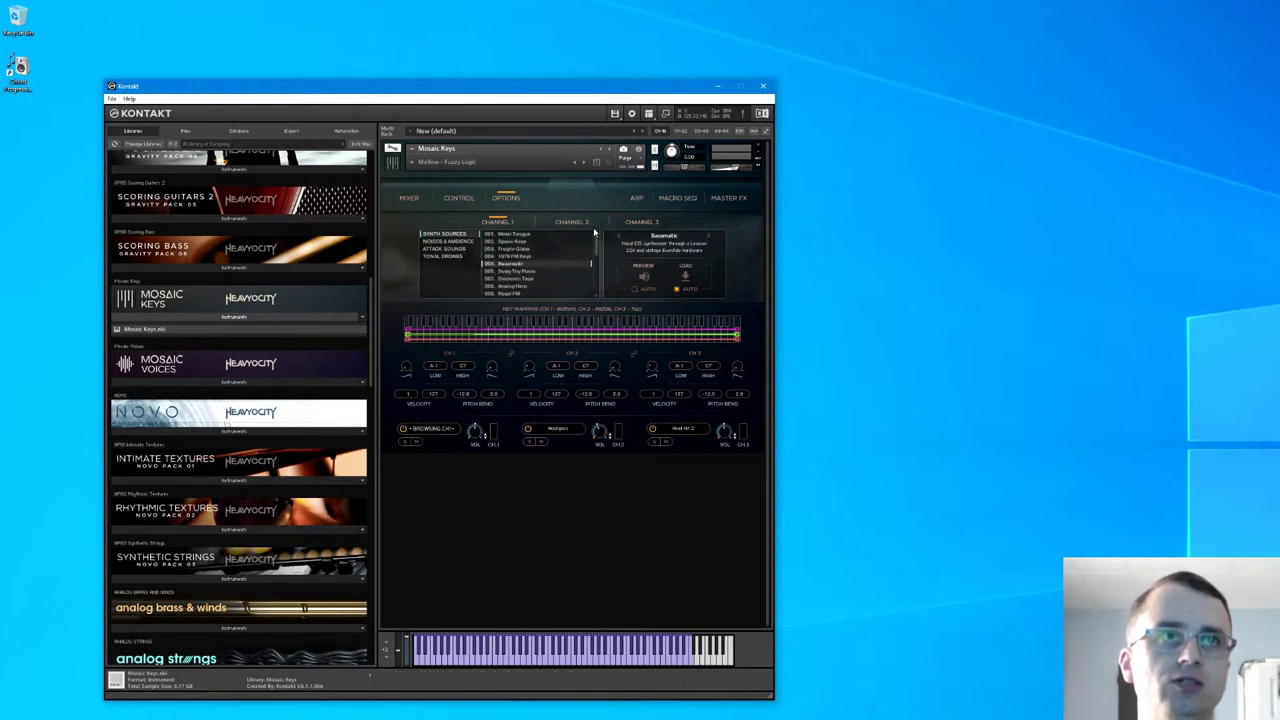
left_click(448, 241)
scroll(595, 283, "down", 20)
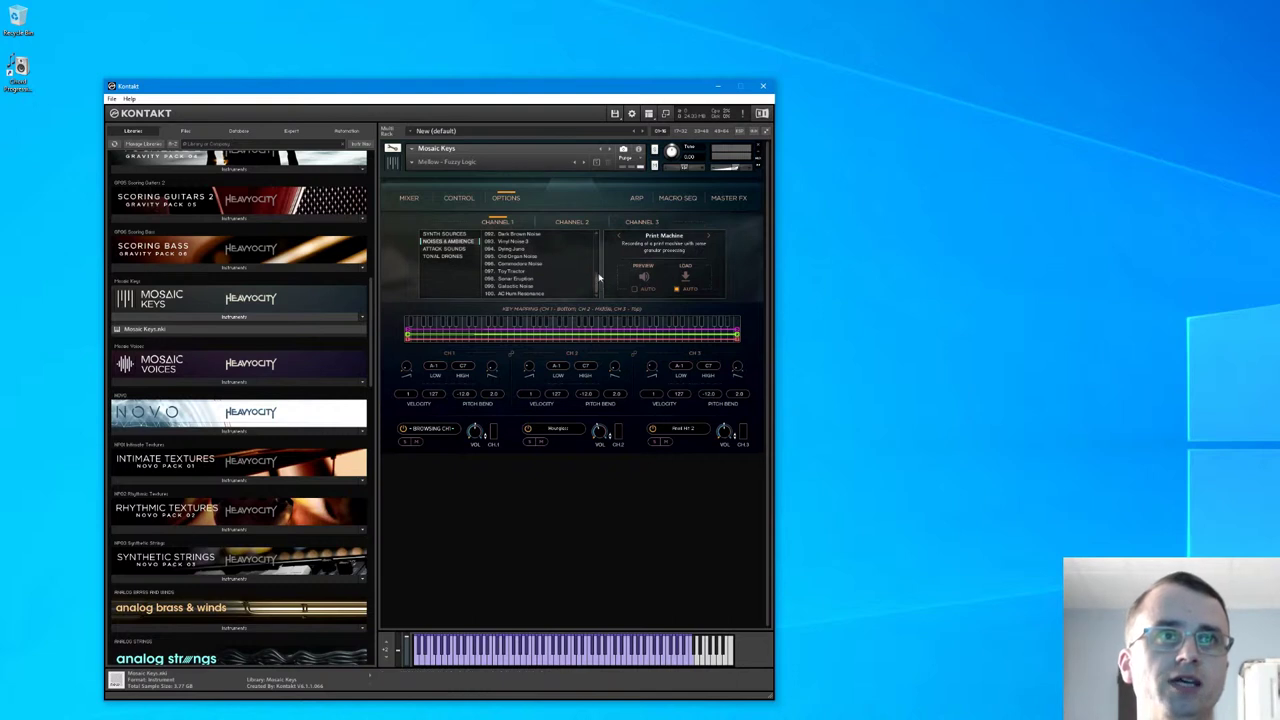
left_click(443, 248)
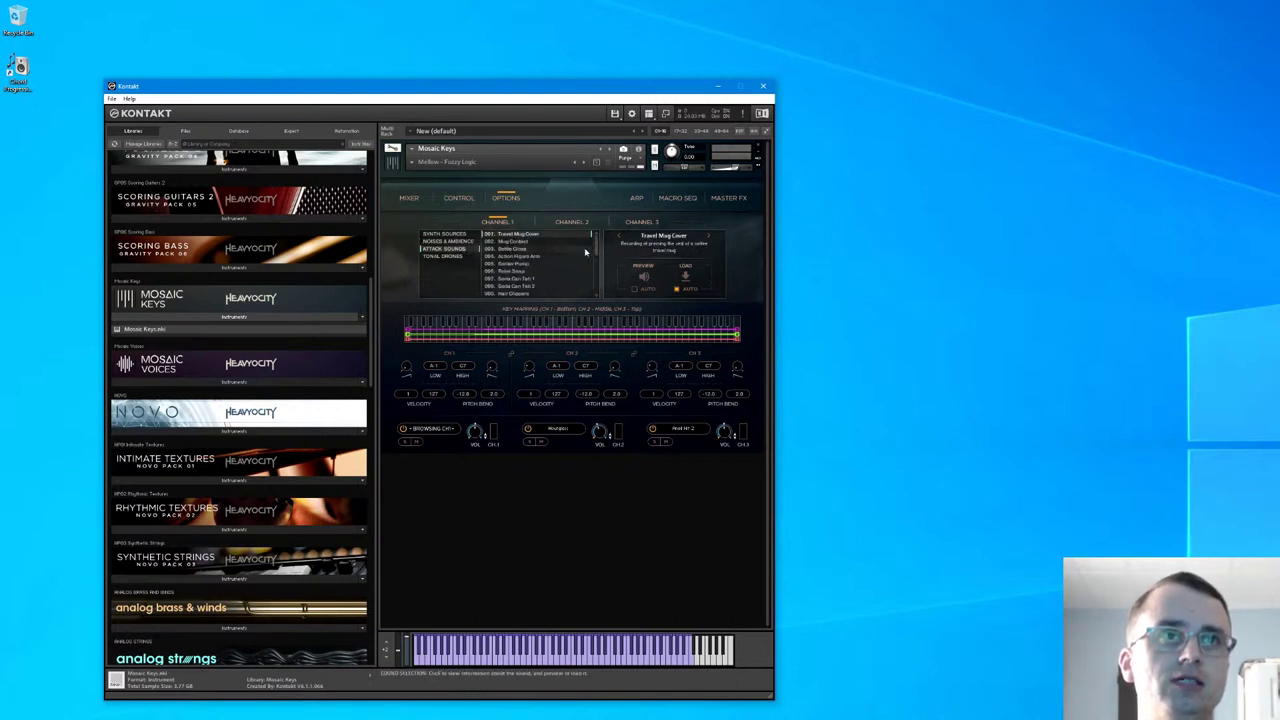
left_click_drag(595, 238, 604, 309)
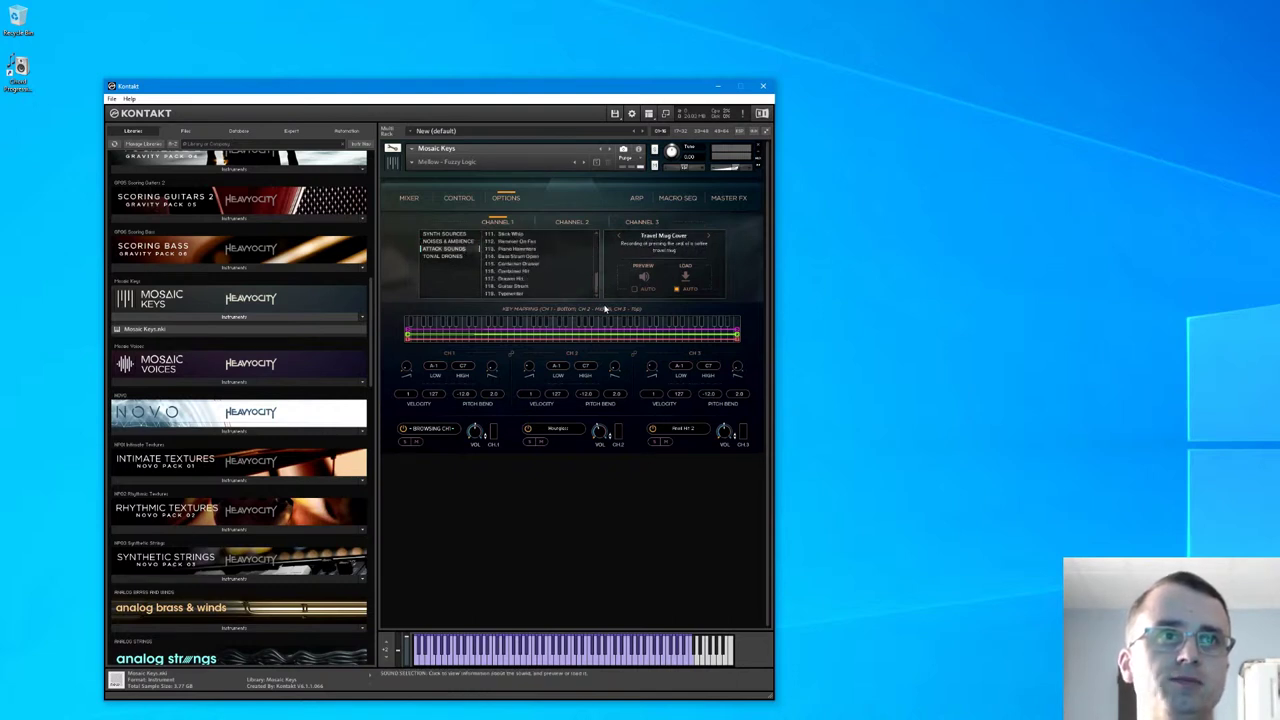
left_click(457, 257)
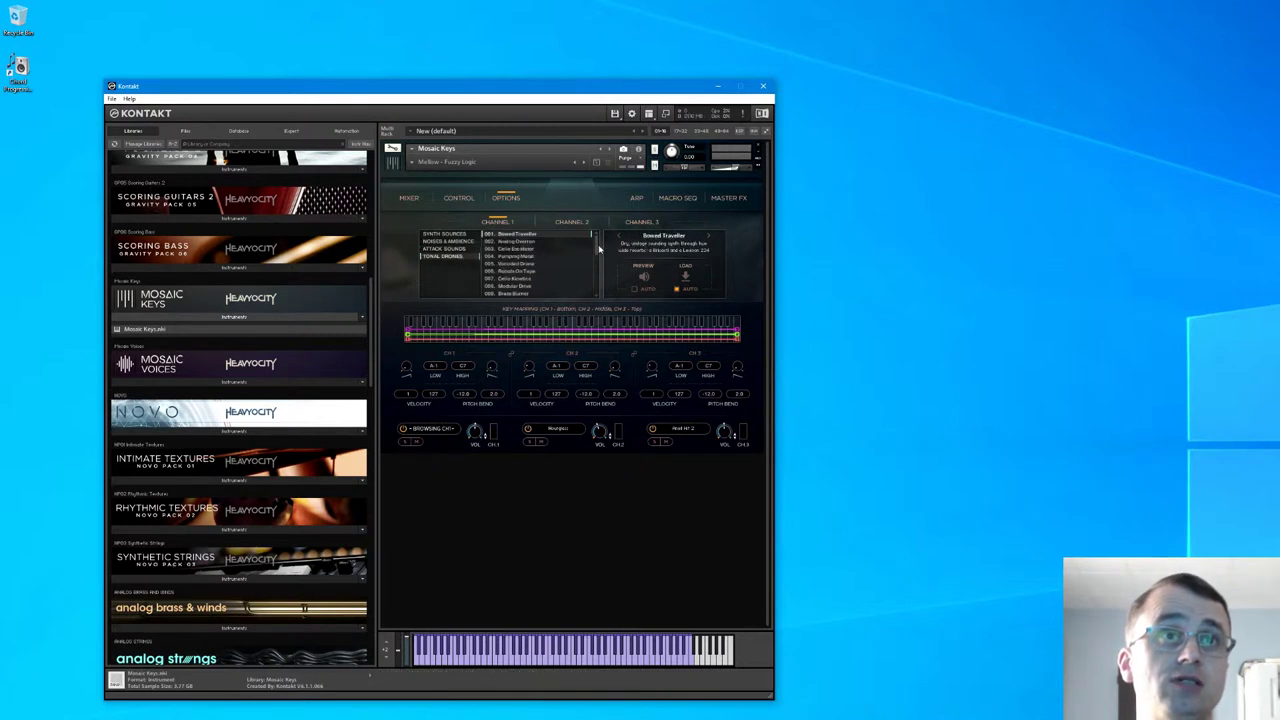
left_click_drag(595, 248, 609, 320)
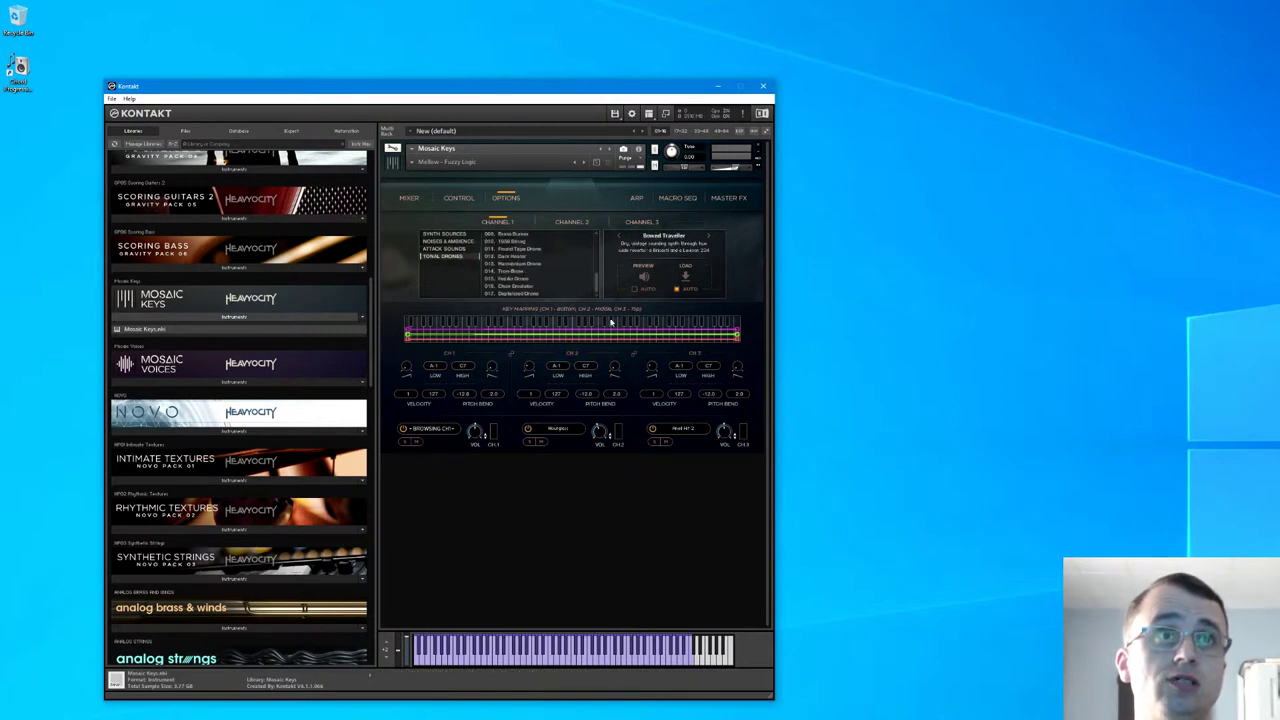
scroll(540, 265, "up", 3)
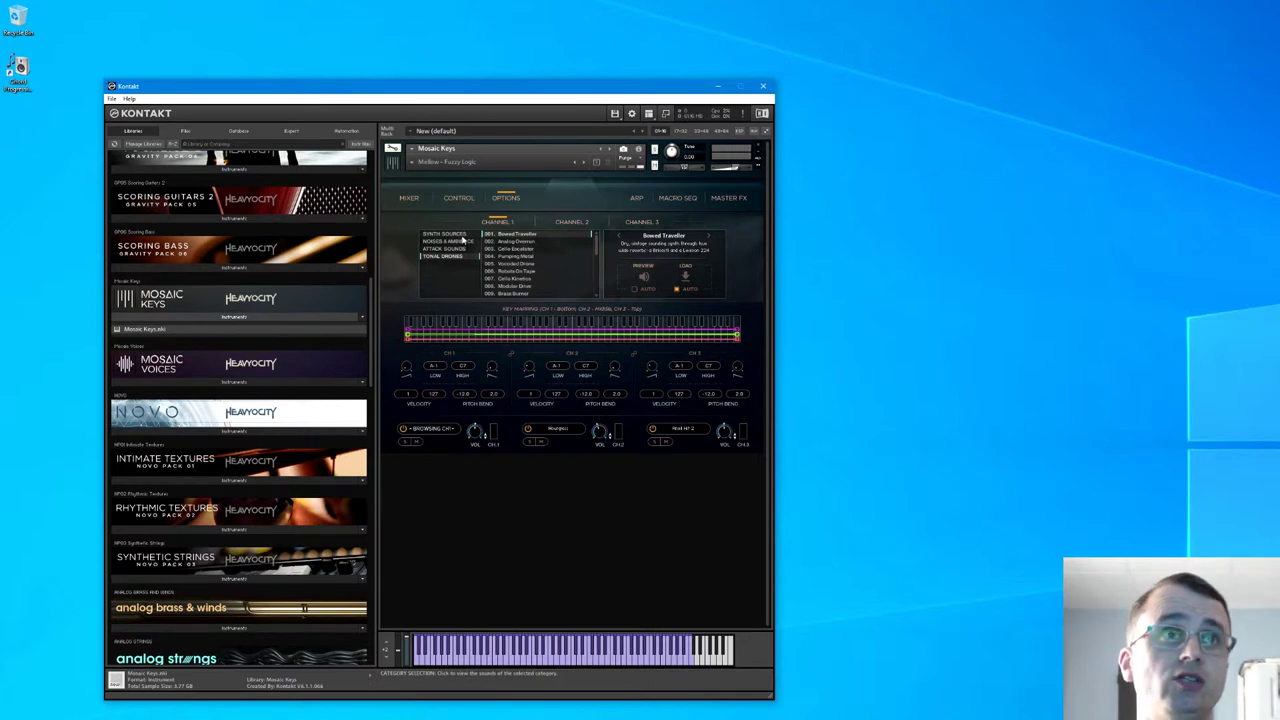
left_click(463, 241)
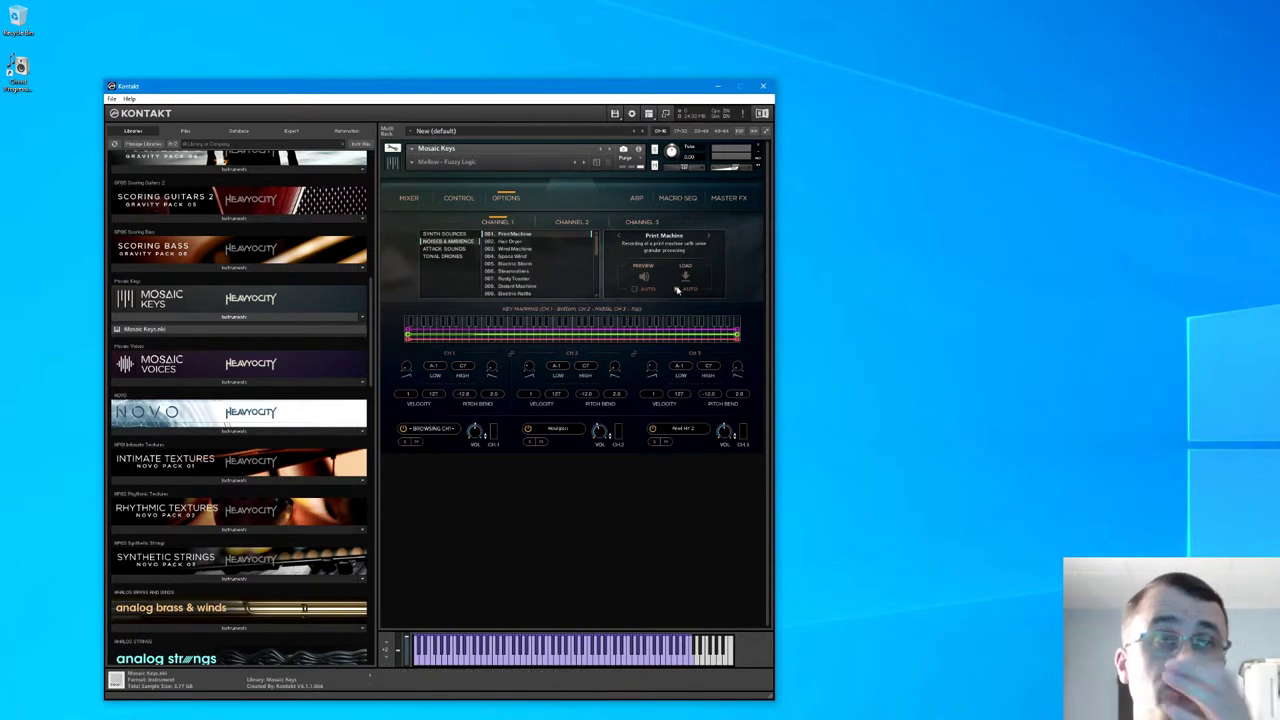
Preview and try Print Machine, Electric Storm, Rusty Toaster and Electric Rattle on Channel 1
left_click(643, 276)
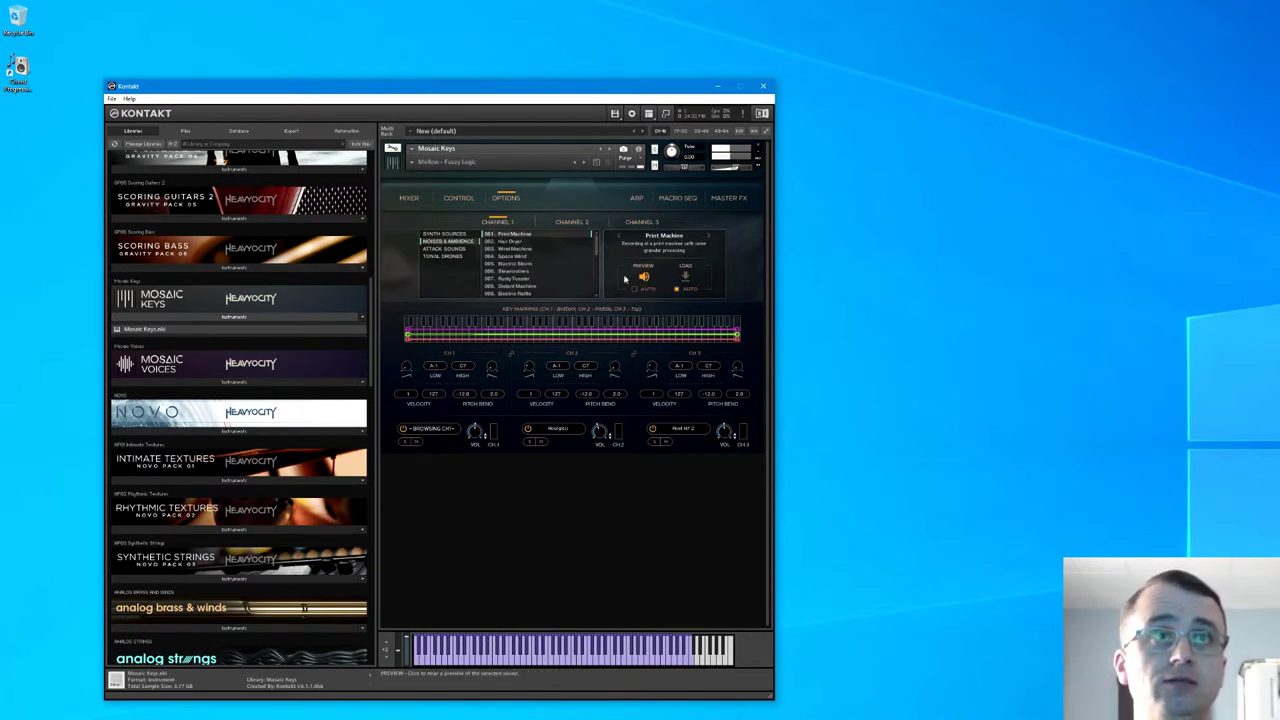
left_click(522, 265)
left_click(645, 278)
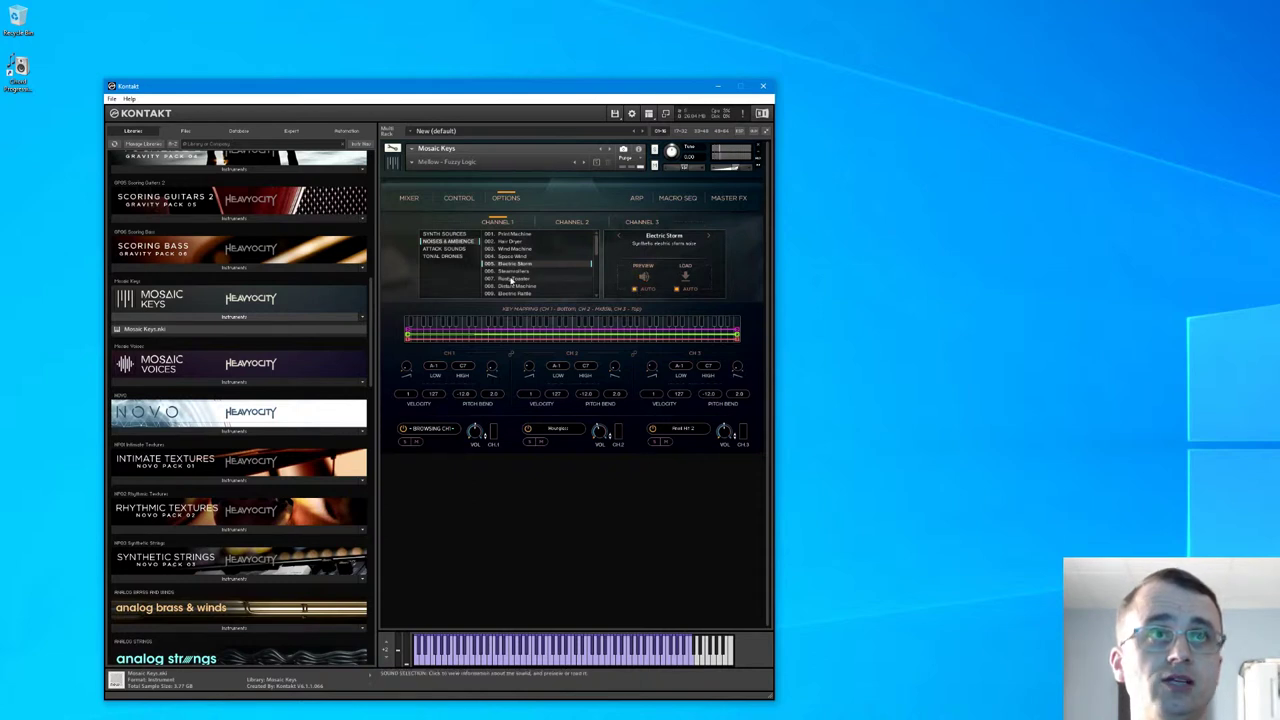
left_click(514, 279)
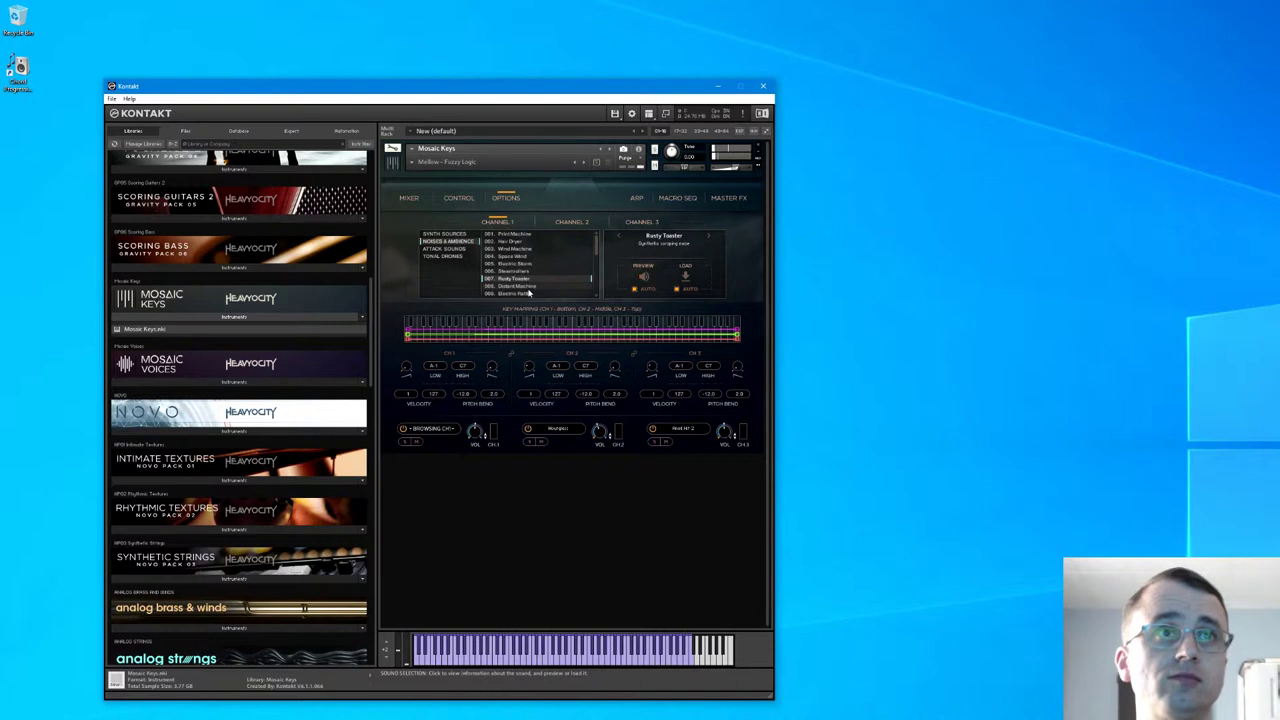
left_click(530, 293)
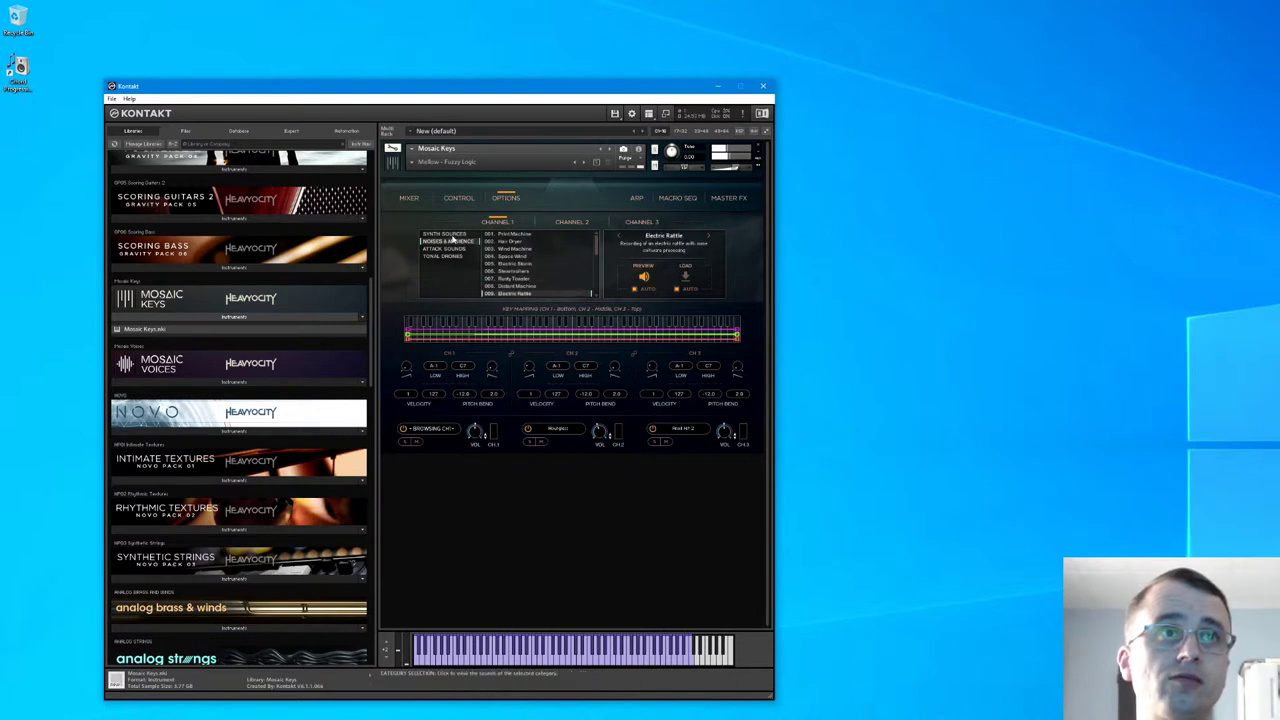
Go back to Synth Sources and set Channel 1's sound to 009 Royal FM
left_click(445, 233)
left_click(520, 264)
left_click(522, 278)
left_click(523, 287)
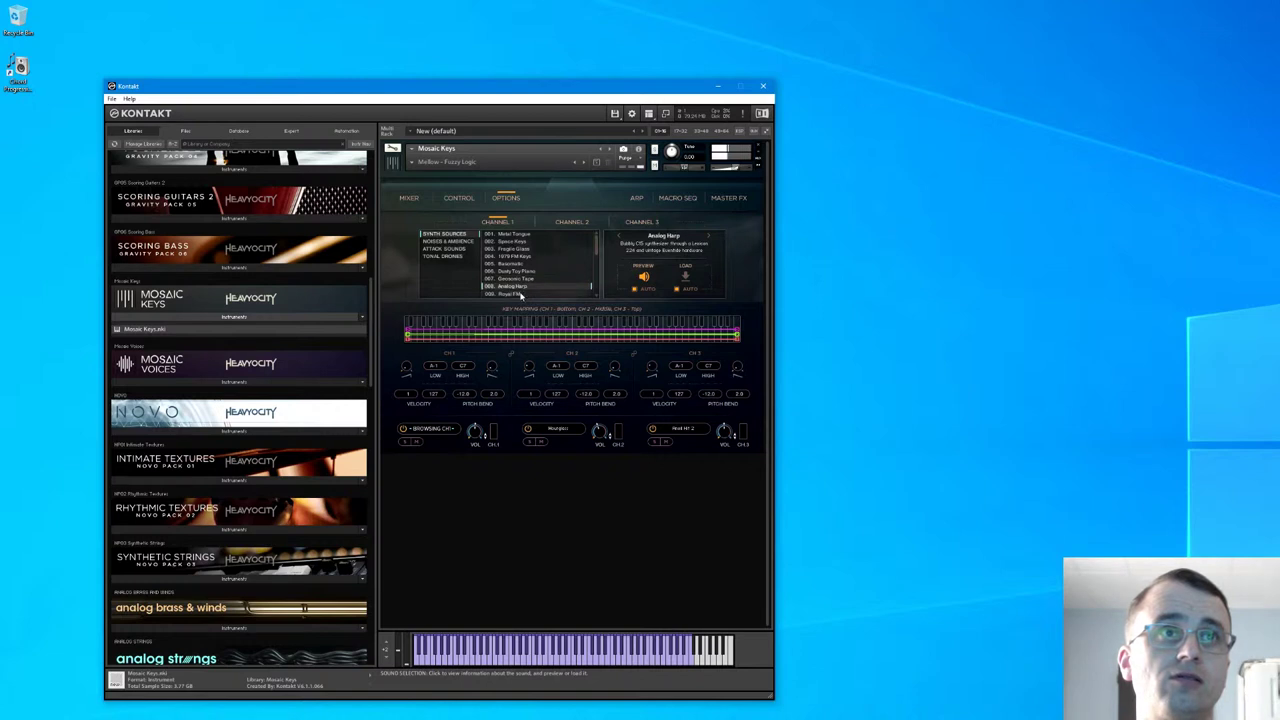
left_click(514, 294)
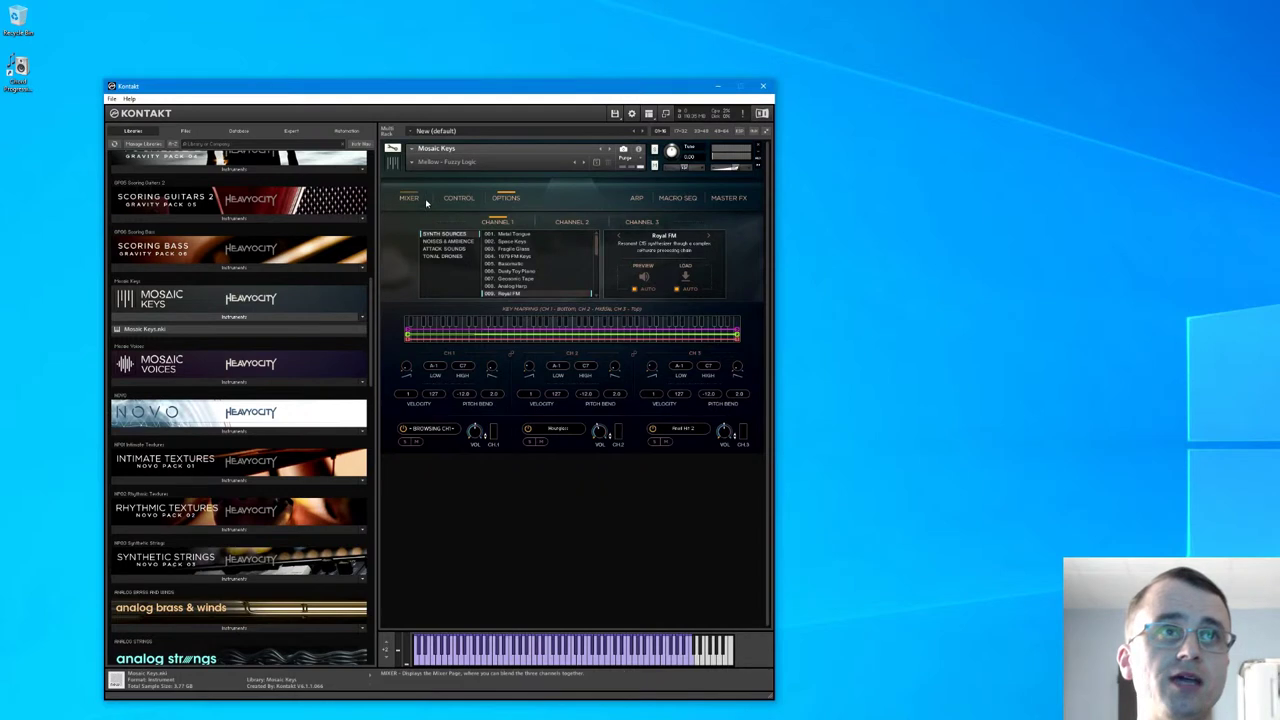
Return to the mixer and load 01 Mellow > 03 ARPs > 'Mellow - Dream My Little Boy (ARP)'
left_click(426, 203)
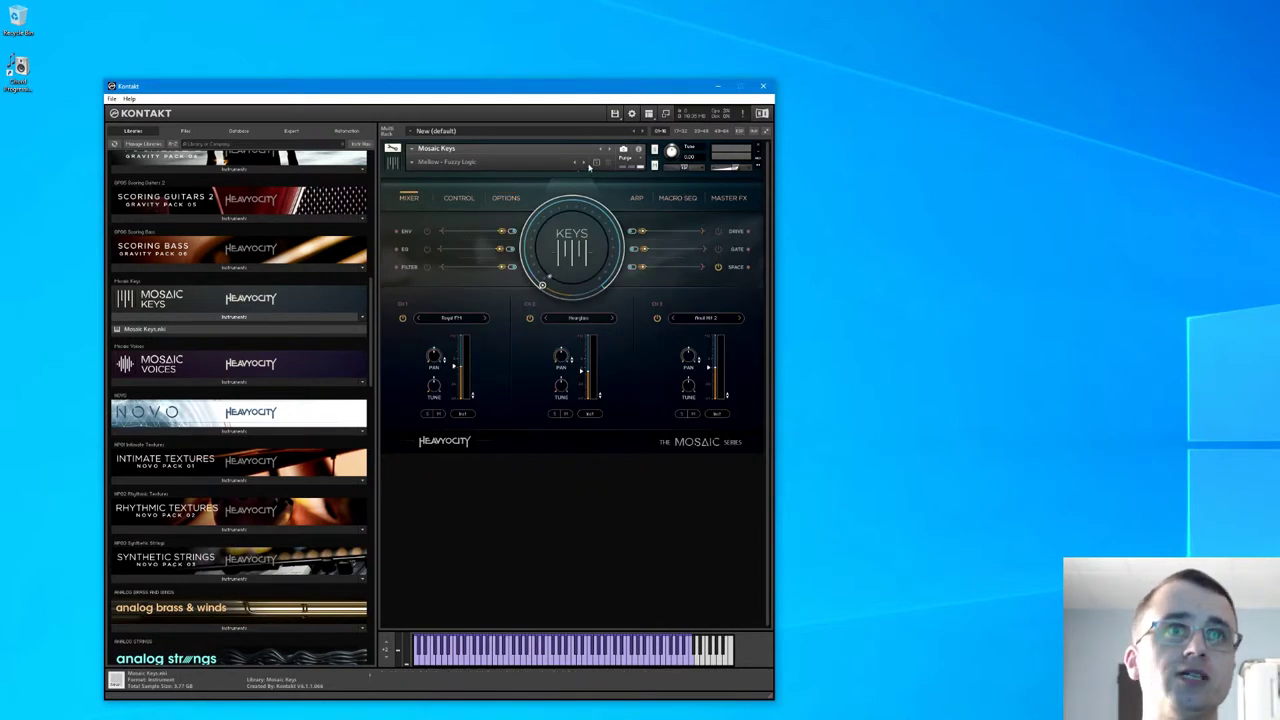
left_click(411, 167)
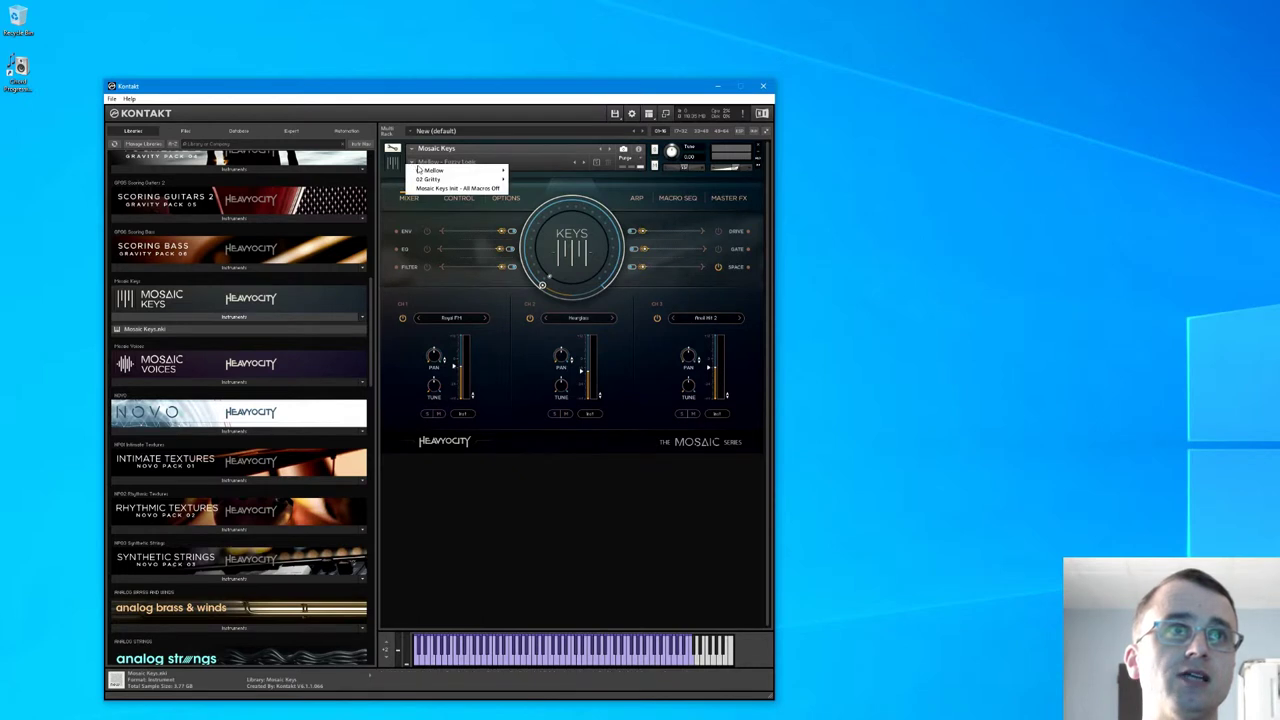
mouse_move(473, 174)
mouse_move(540, 171)
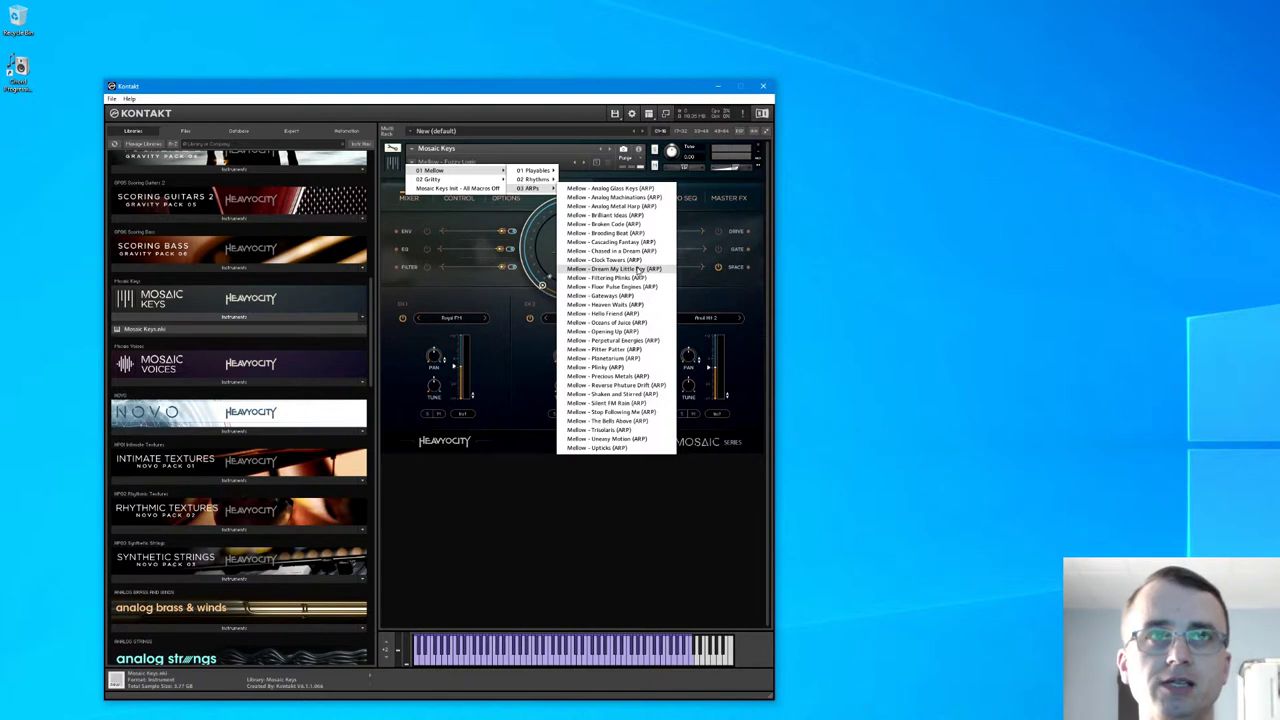
left_click(638, 269)
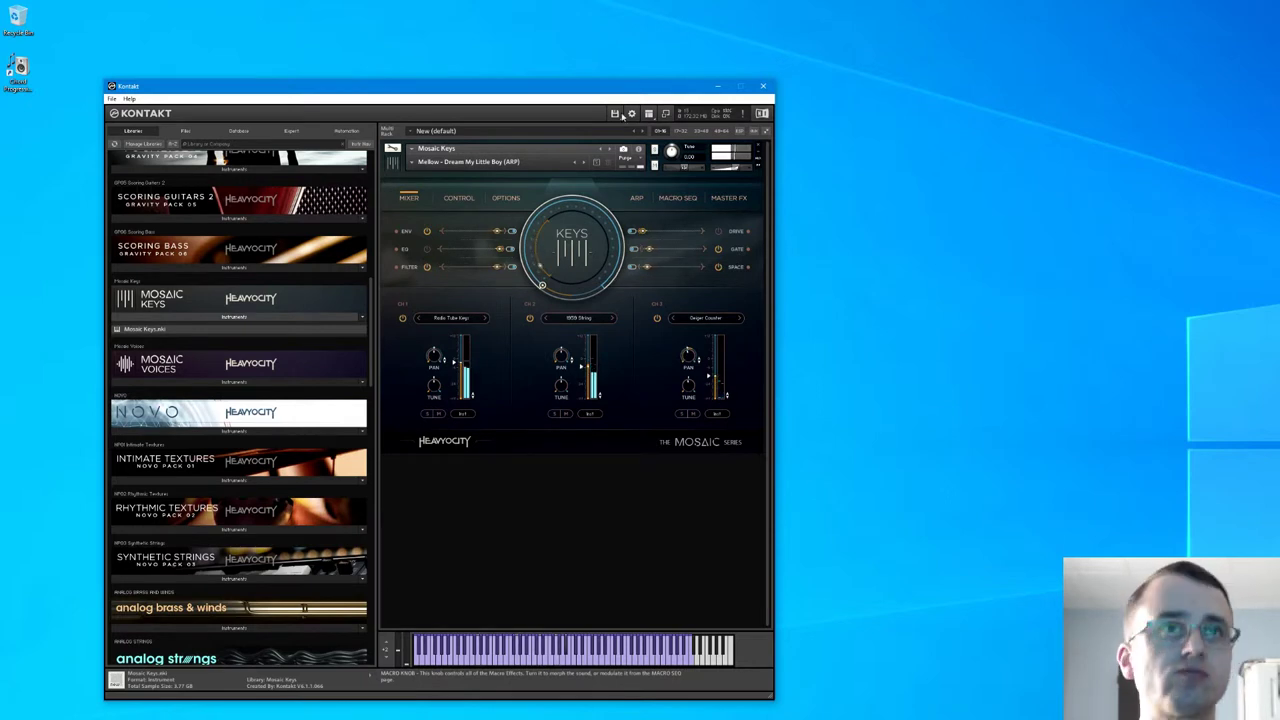
Advance to the next snapshot, 'Mellow - Filtering Plinks (ARP)'
left_click(587, 164)
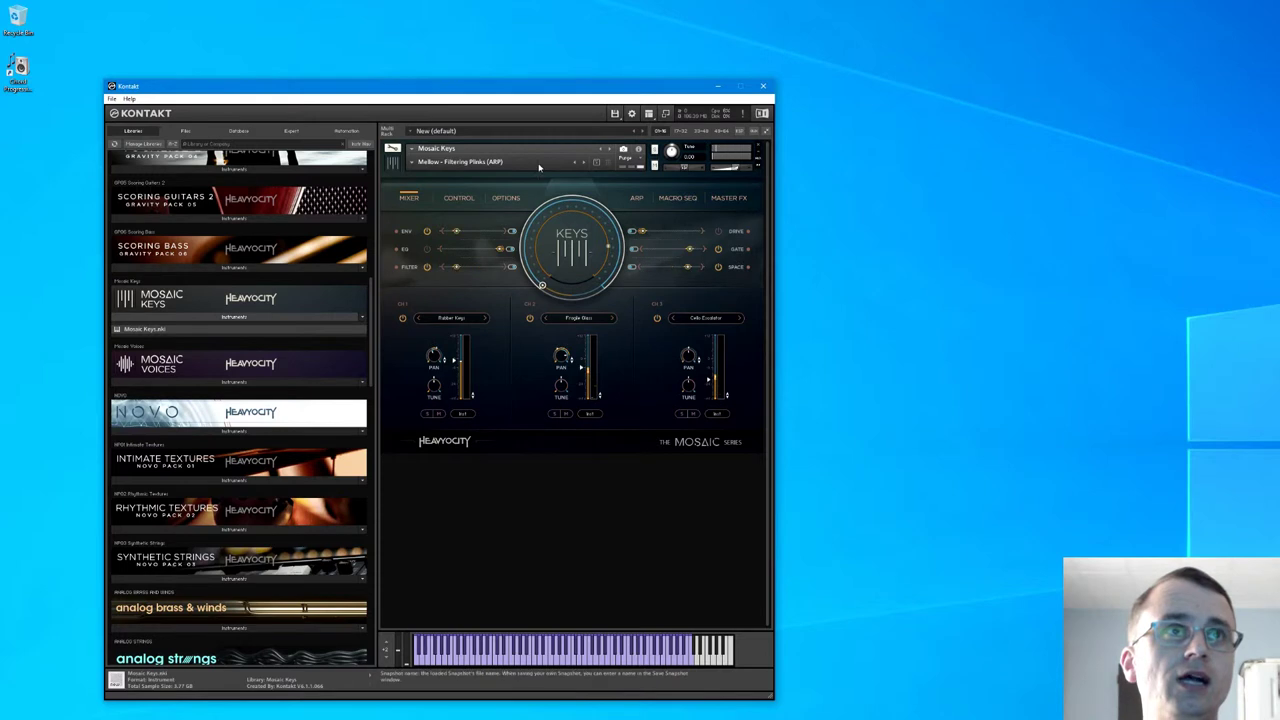
Load the 'Clocking Radiator Piano' rhythm snapshot, then advance to 'Mellow - Dancing Waves (RHY)'
left_click(436, 153)
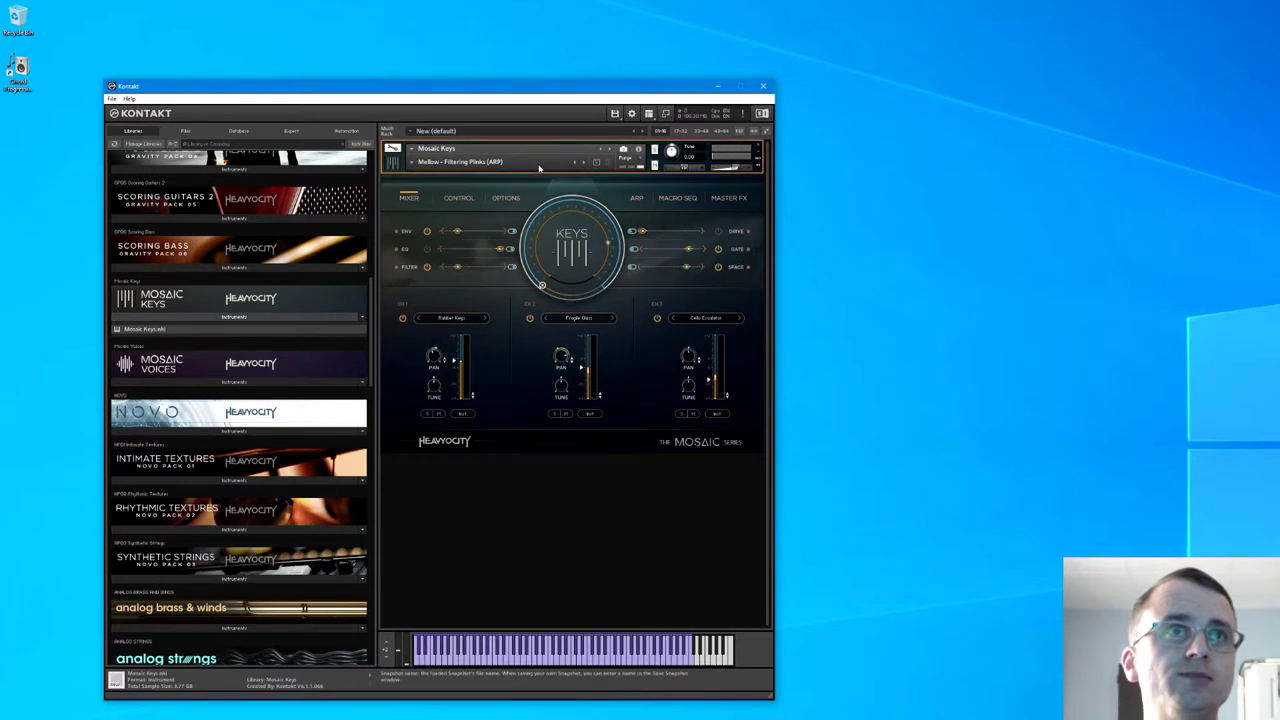
left_click(432, 161)
mouse_move(464, 175)
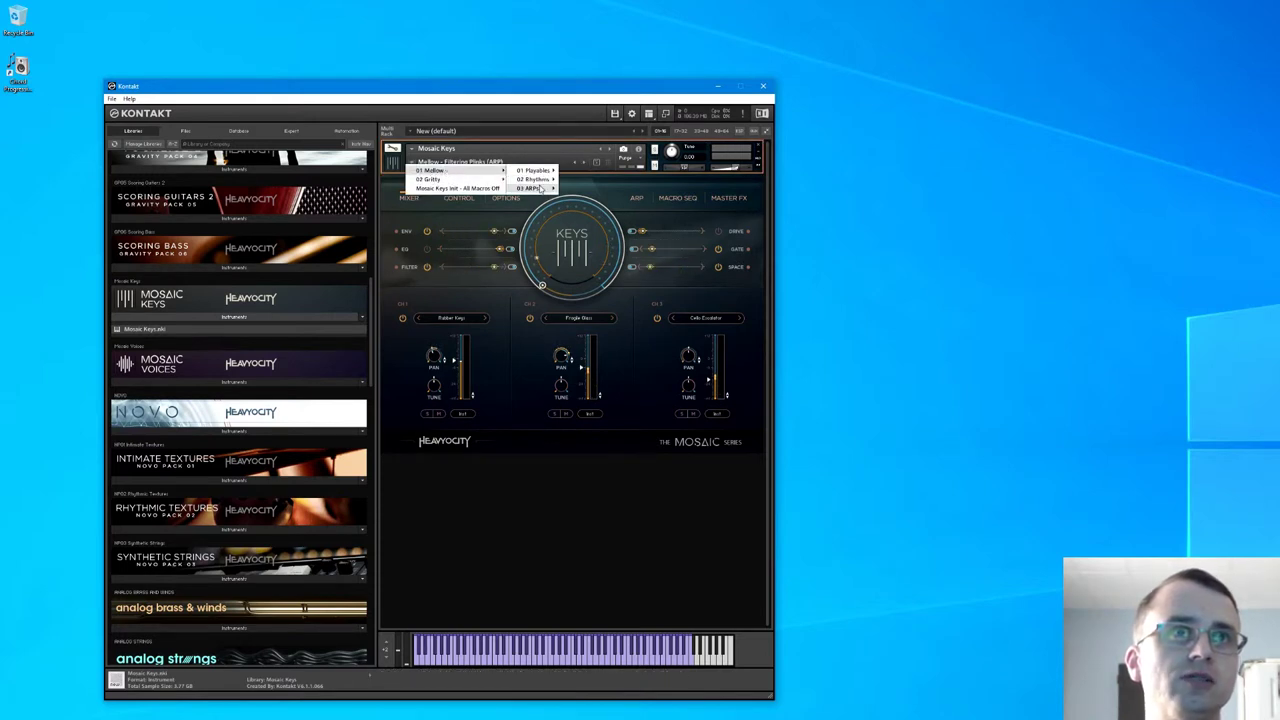
mouse_move(535, 179)
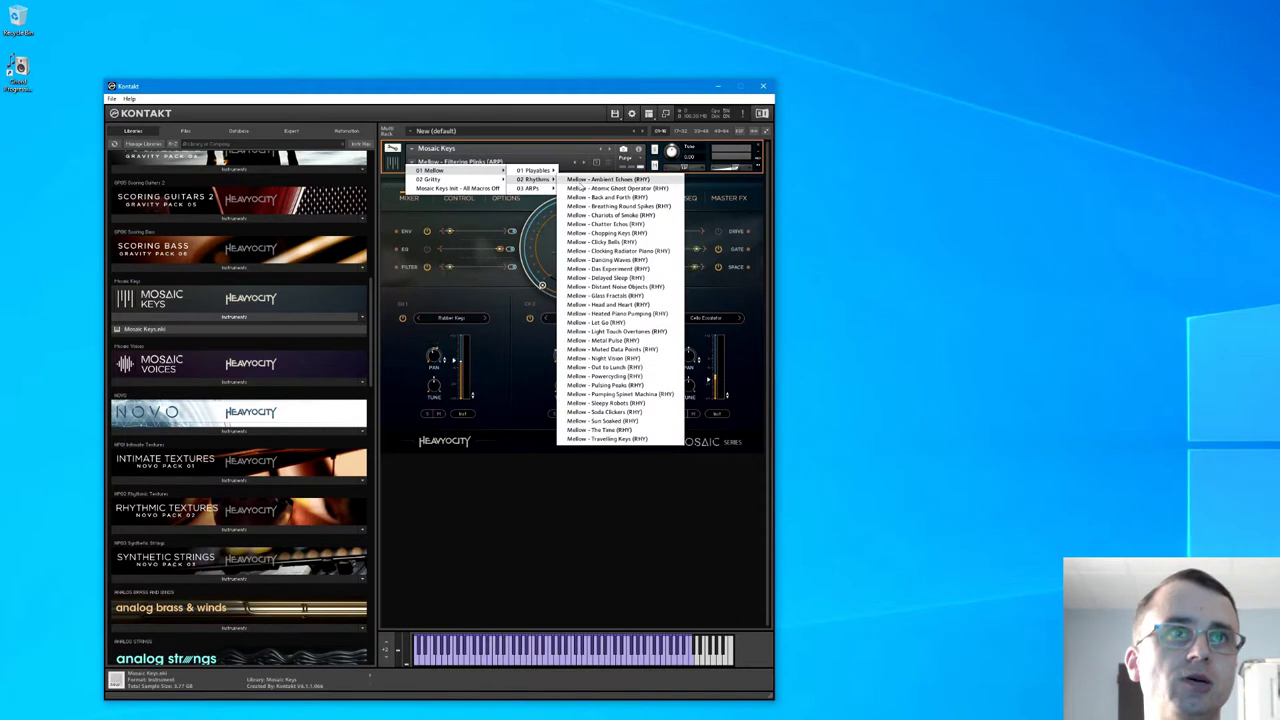
left_click(619, 251)
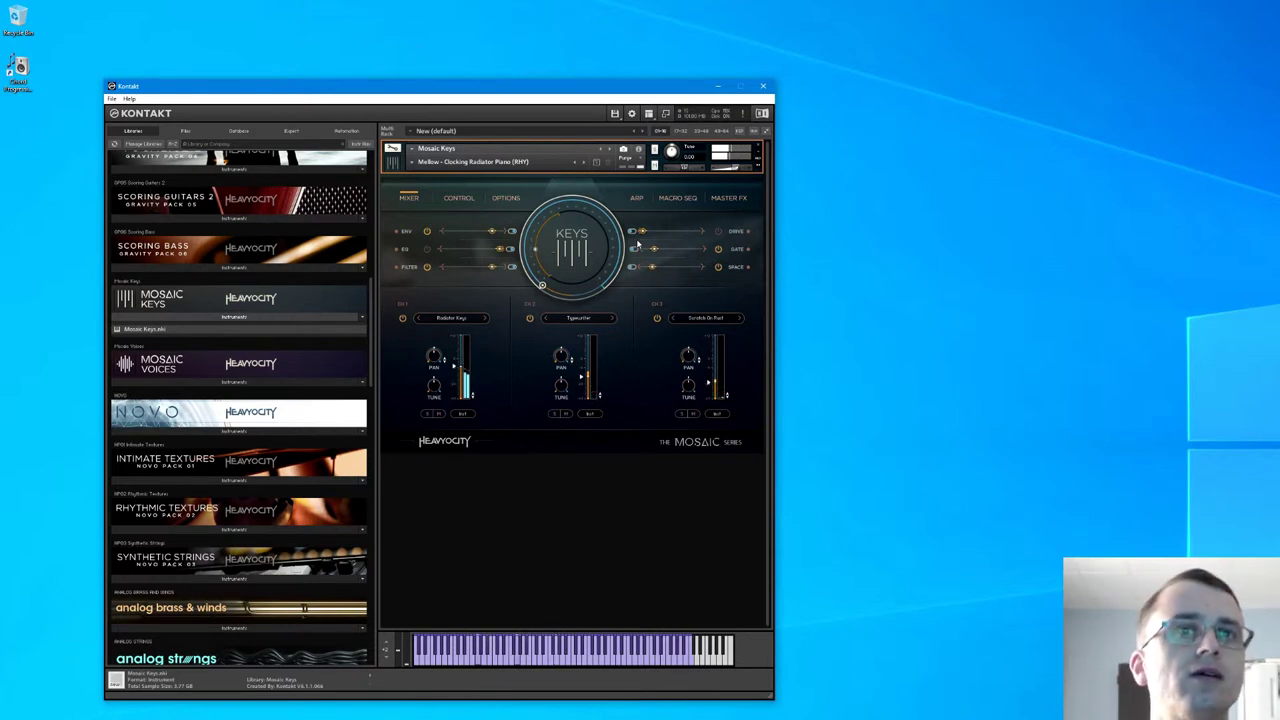
left_click(583, 162)
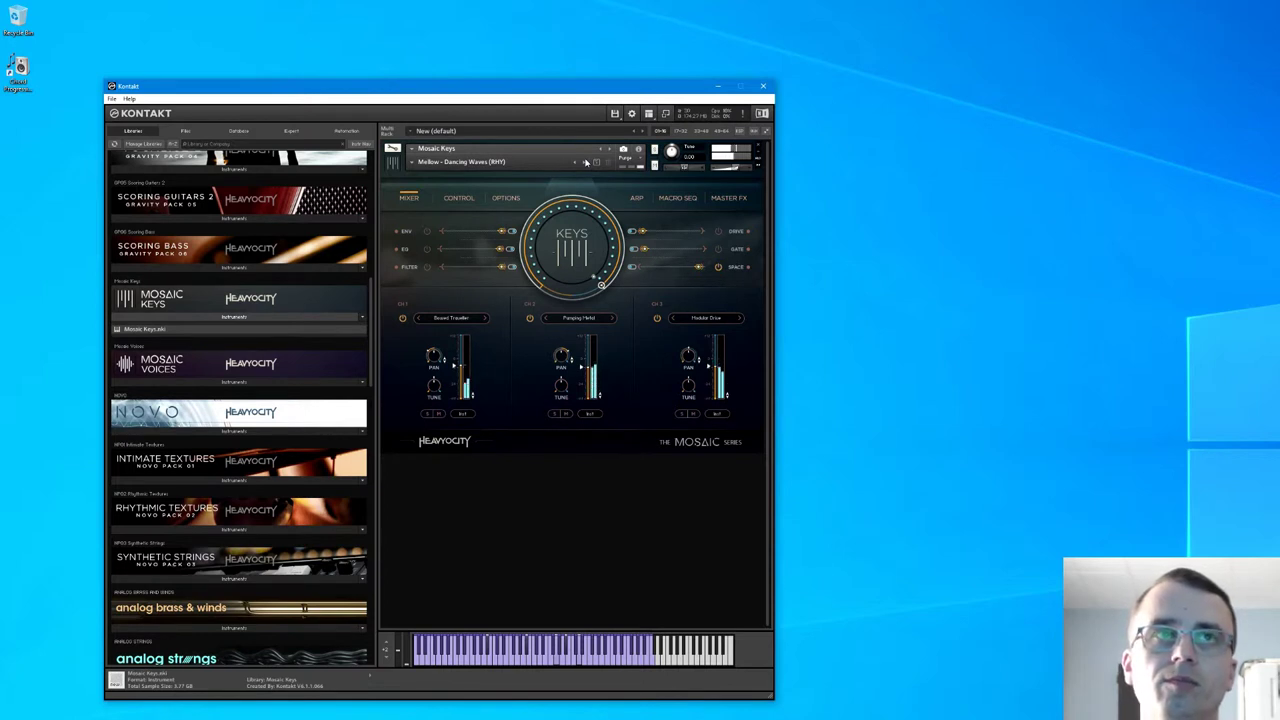
Pick 'Mellow - Chariots of Smoke (RHY)' from the 01 Mellow > 02 Rhythms snapshots
left_click(435, 161)
mouse_move(432, 170)
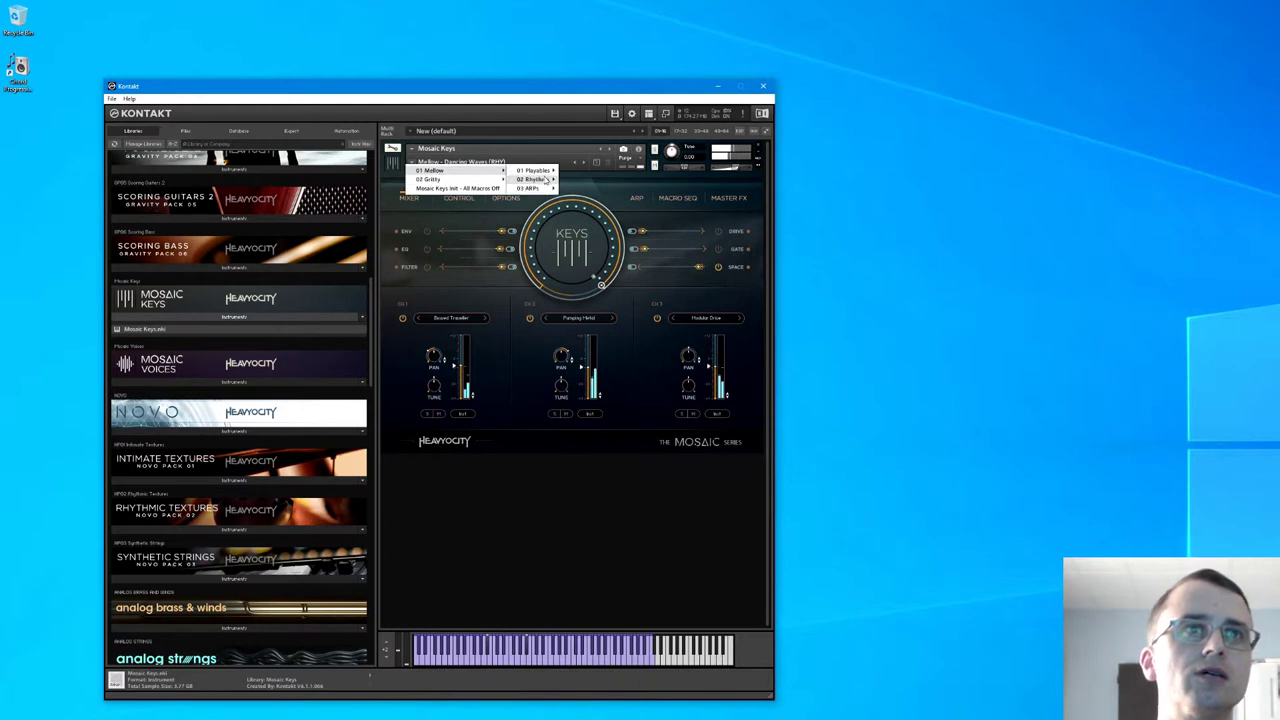
mouse_move(534, 179)
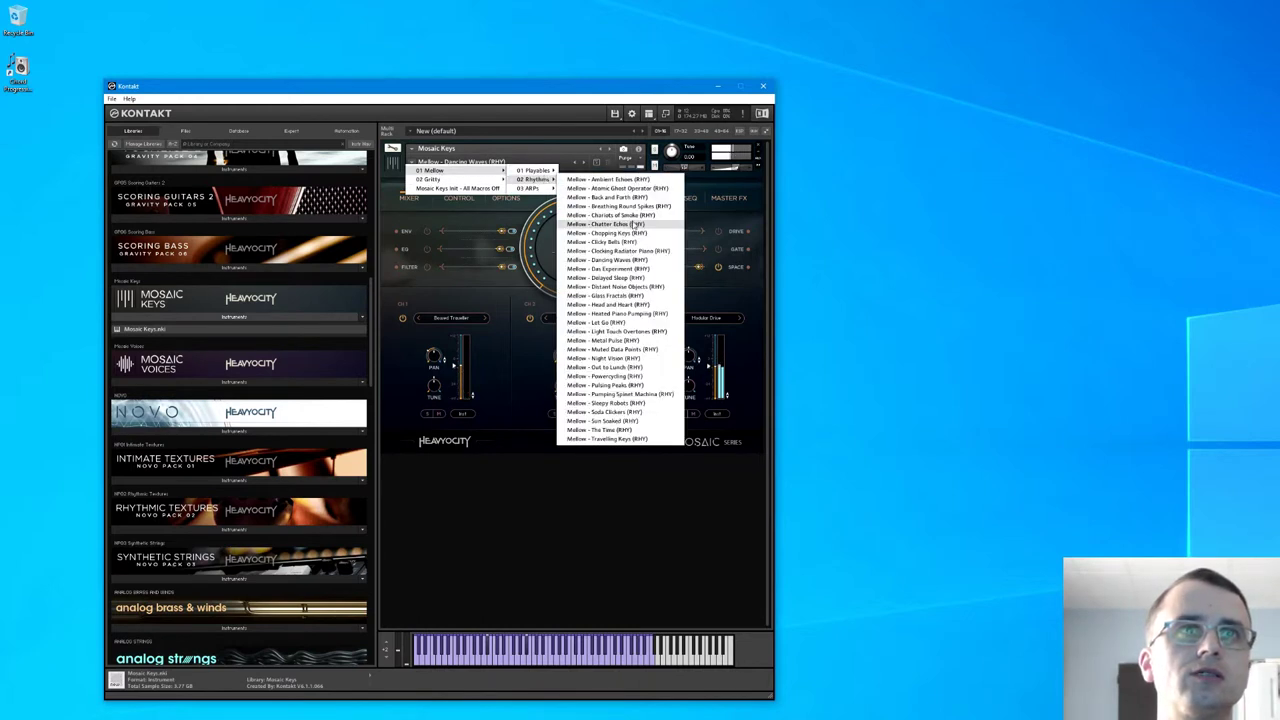
key("Return")
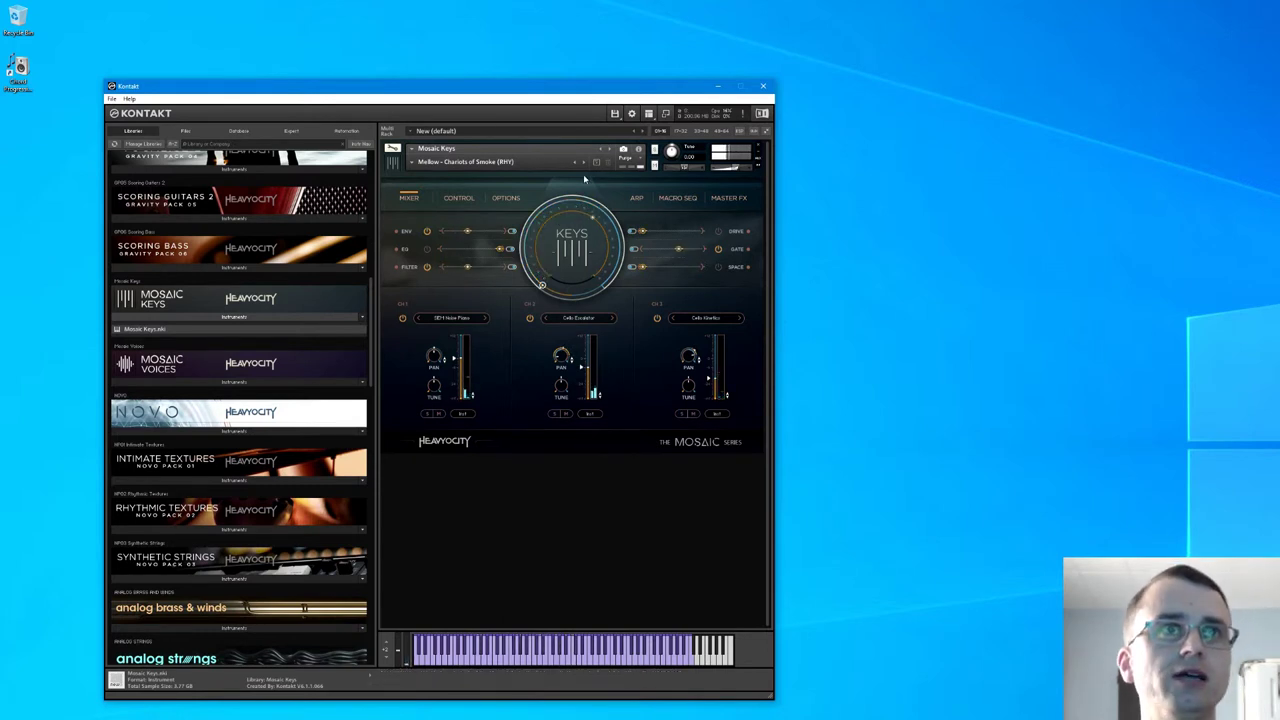
Load 'Mellow - Of Ennui' from the 01 Mellow > 01 Playables snapshots
left_click(414, 162)
mouse_move(430, 170)
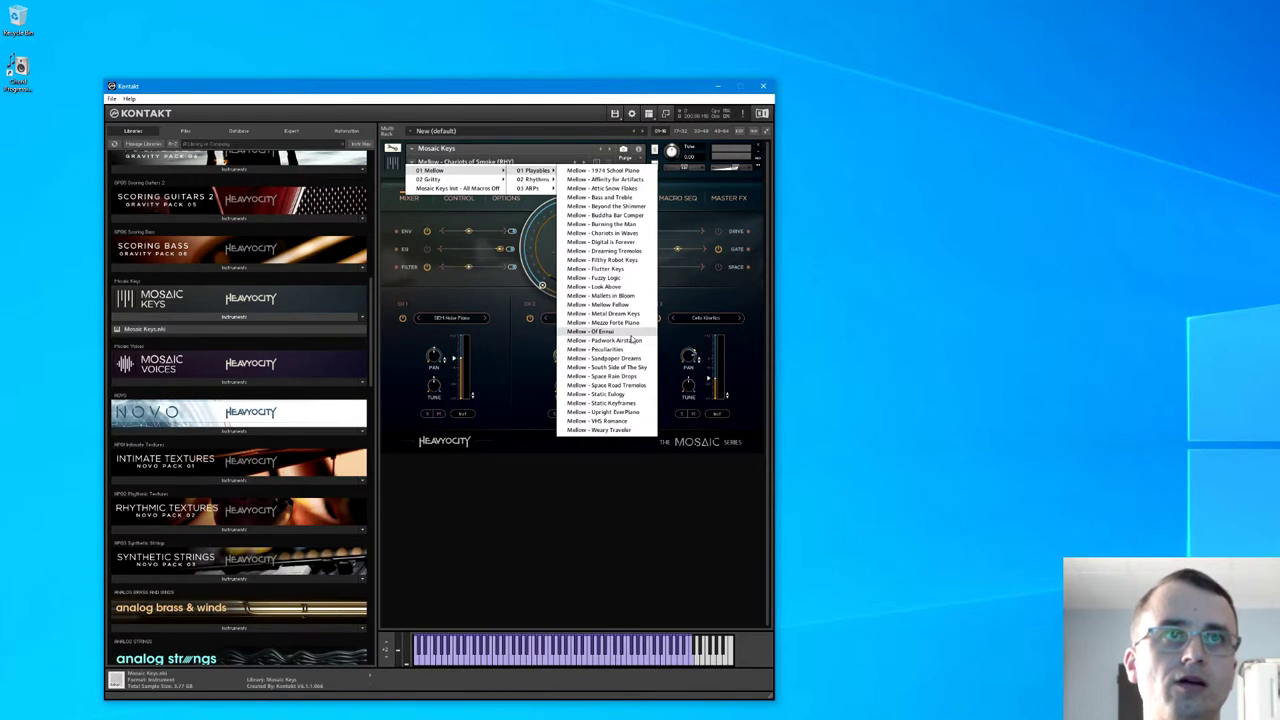
left_click(631, 334)
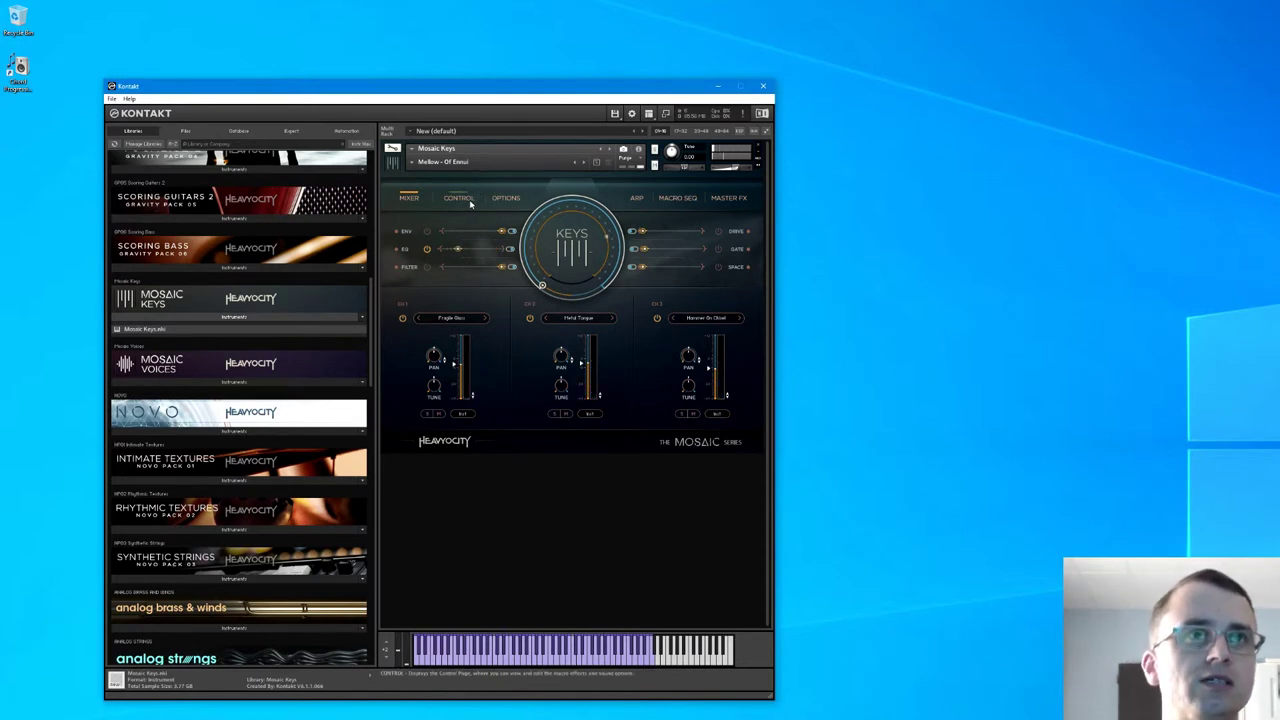
Choose 'Gritty - Brushfire' from 02 Gritty > 01 Playables in the snapshot menu
left_click(430, 162)
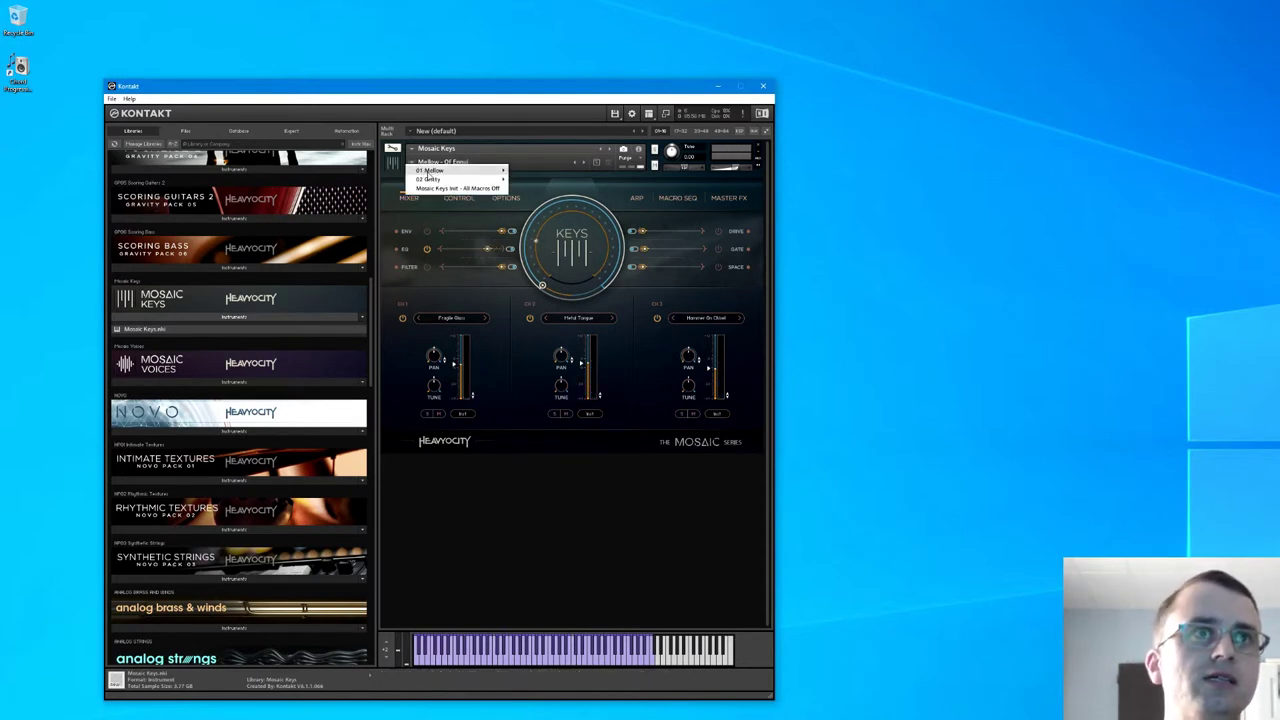
mouse_move(495, 181)
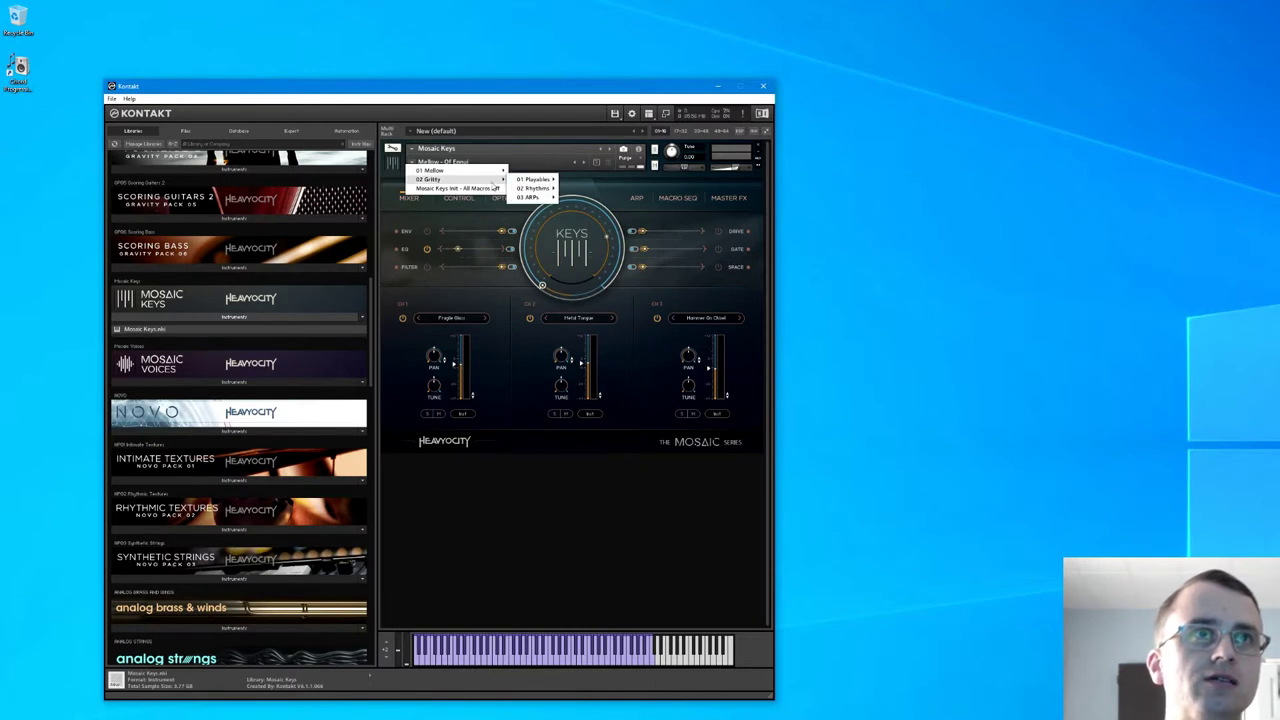
mouse_move(560, 183)
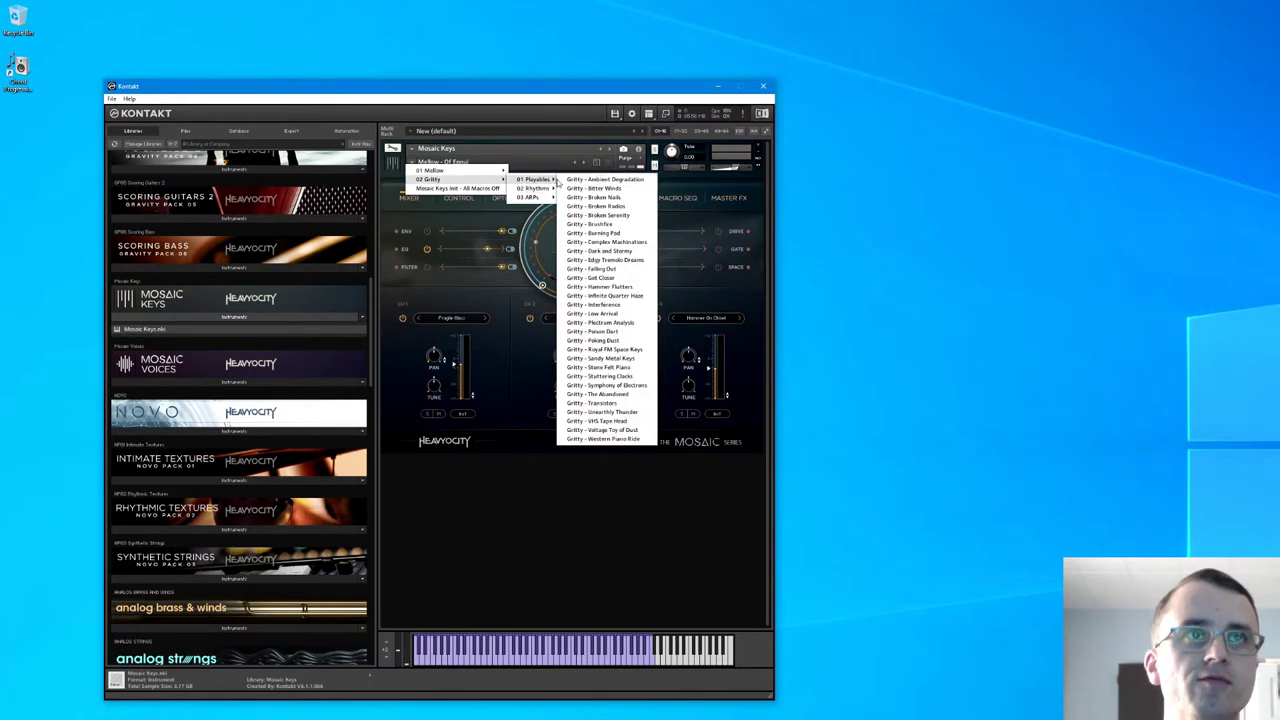
left_click(611, 226)
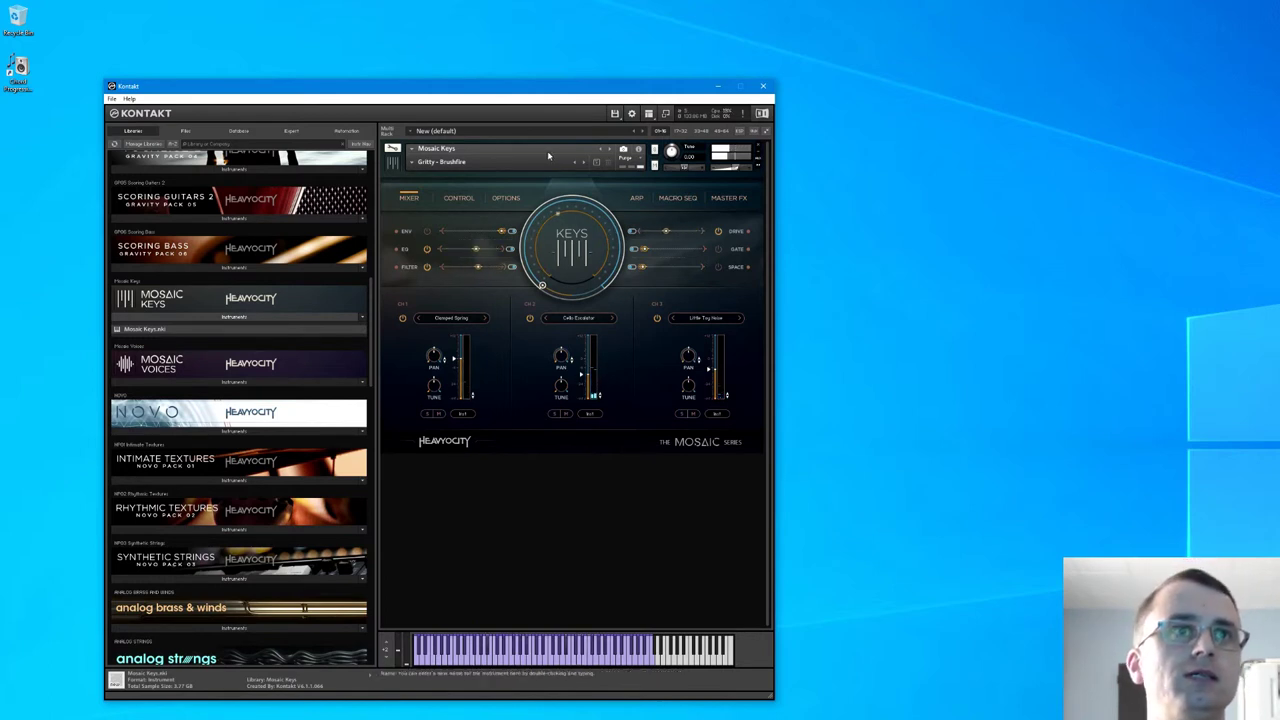
Load 'Gritty - Kitty (ARP)' from the 02 Gritty > 03 ARPs snapshots
left_click(418, 162)
left_click(418, 162)
mouse_move(495, 179)
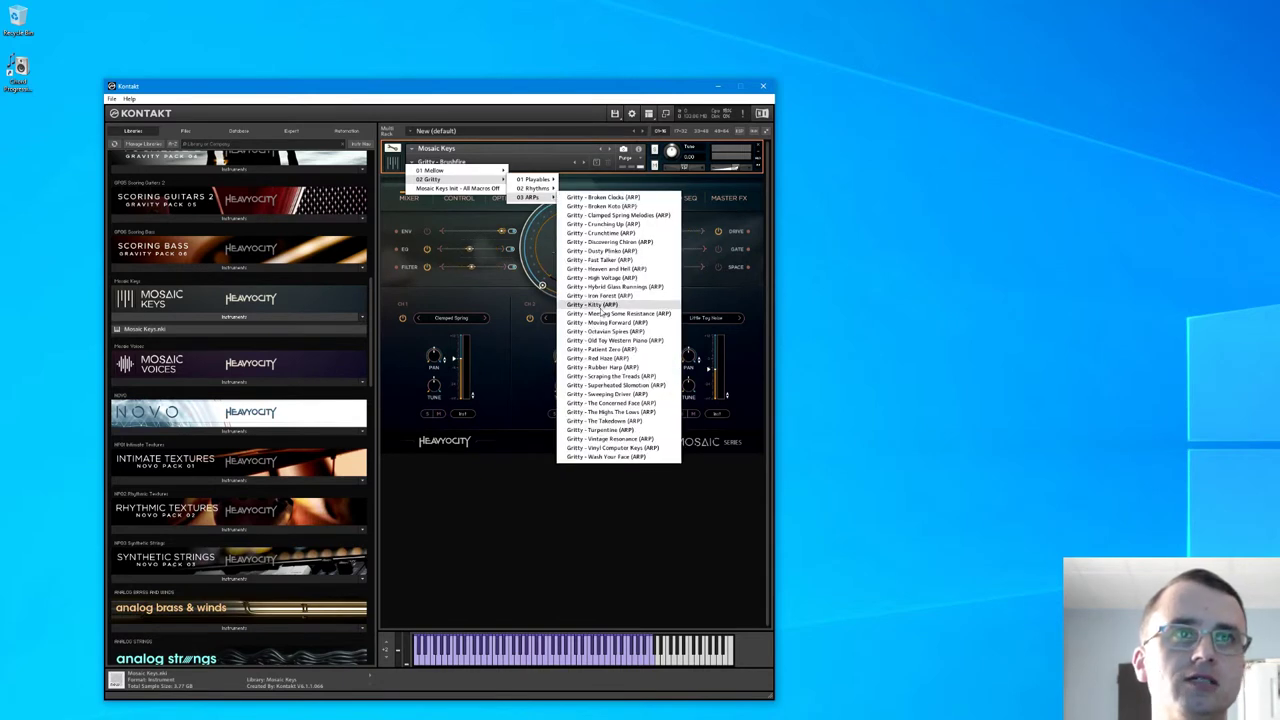
left_click(604, 304)
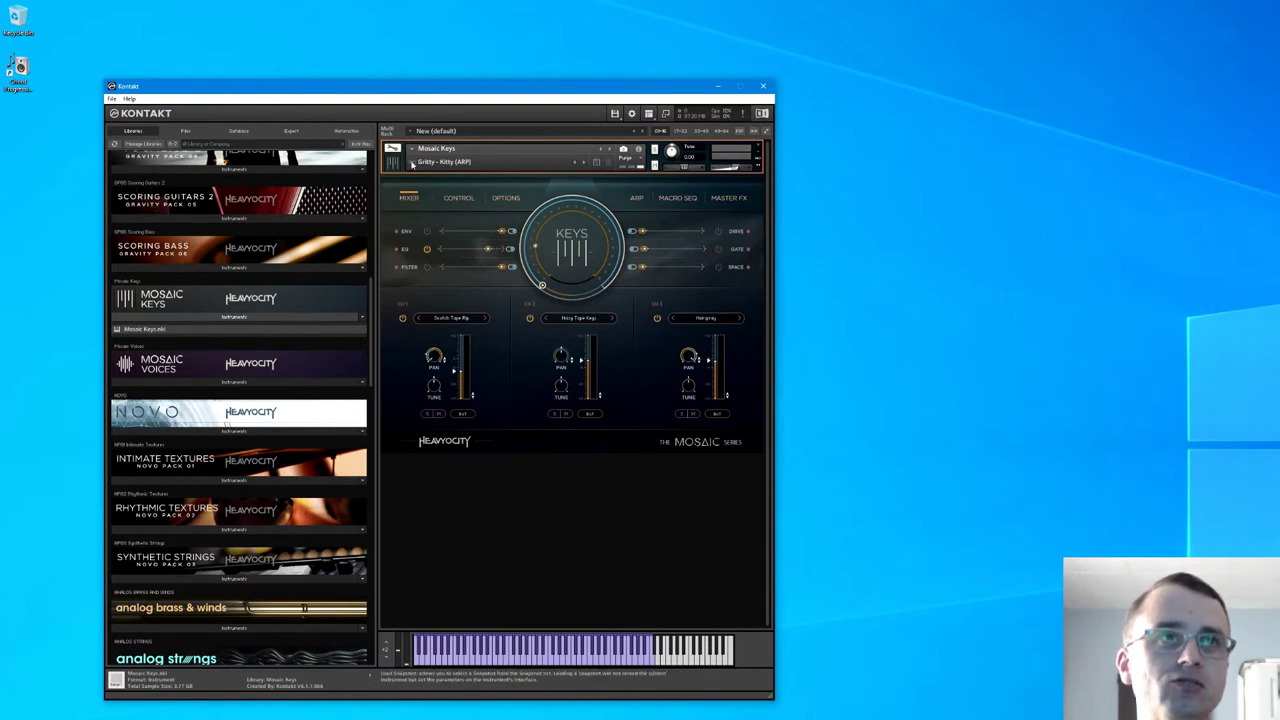
Switch Mosaic Keys to the Control page showing each channel's attack, decay, sustain, release and sample-start settings
left_click(460, 198)
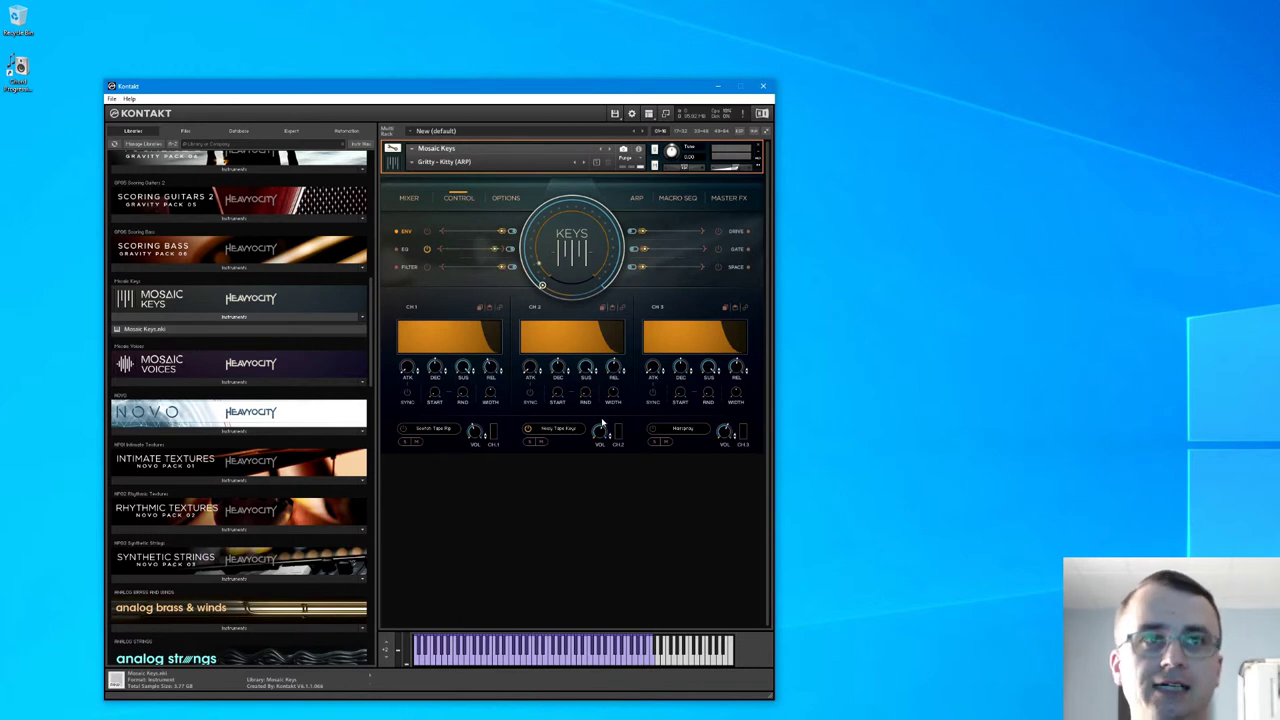
left_click(511, 198)
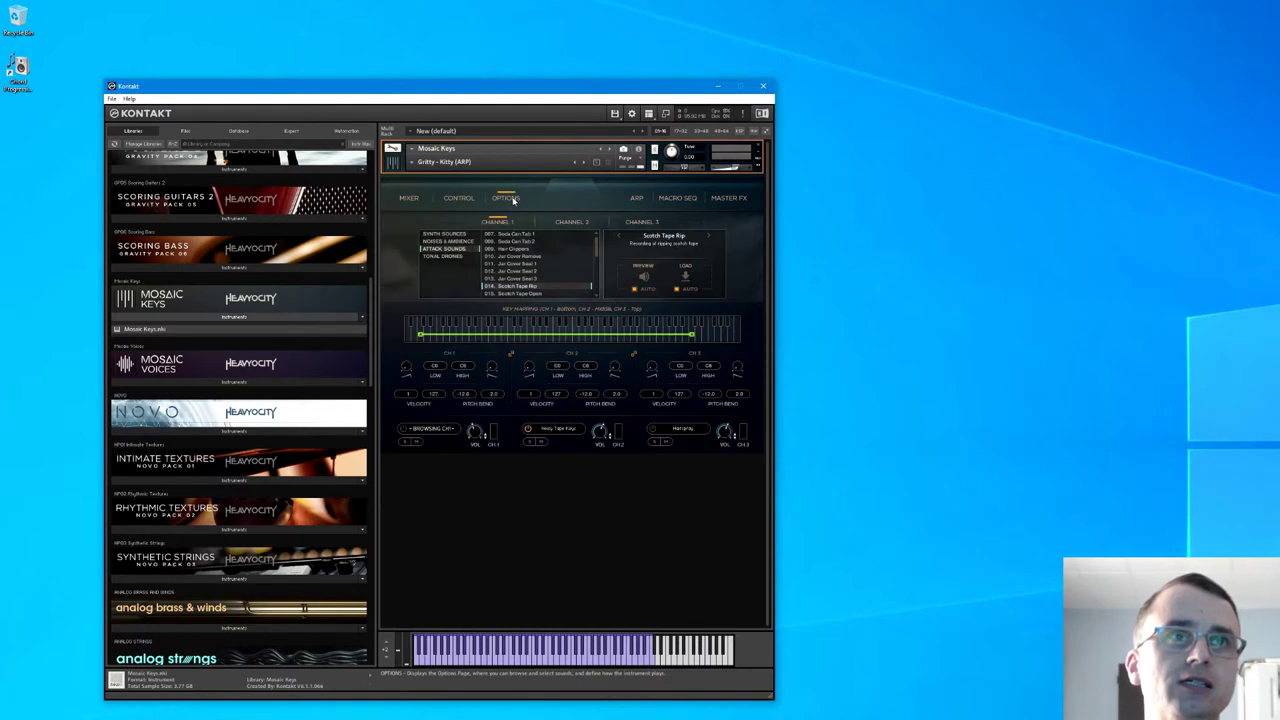
left_click(573, 222)
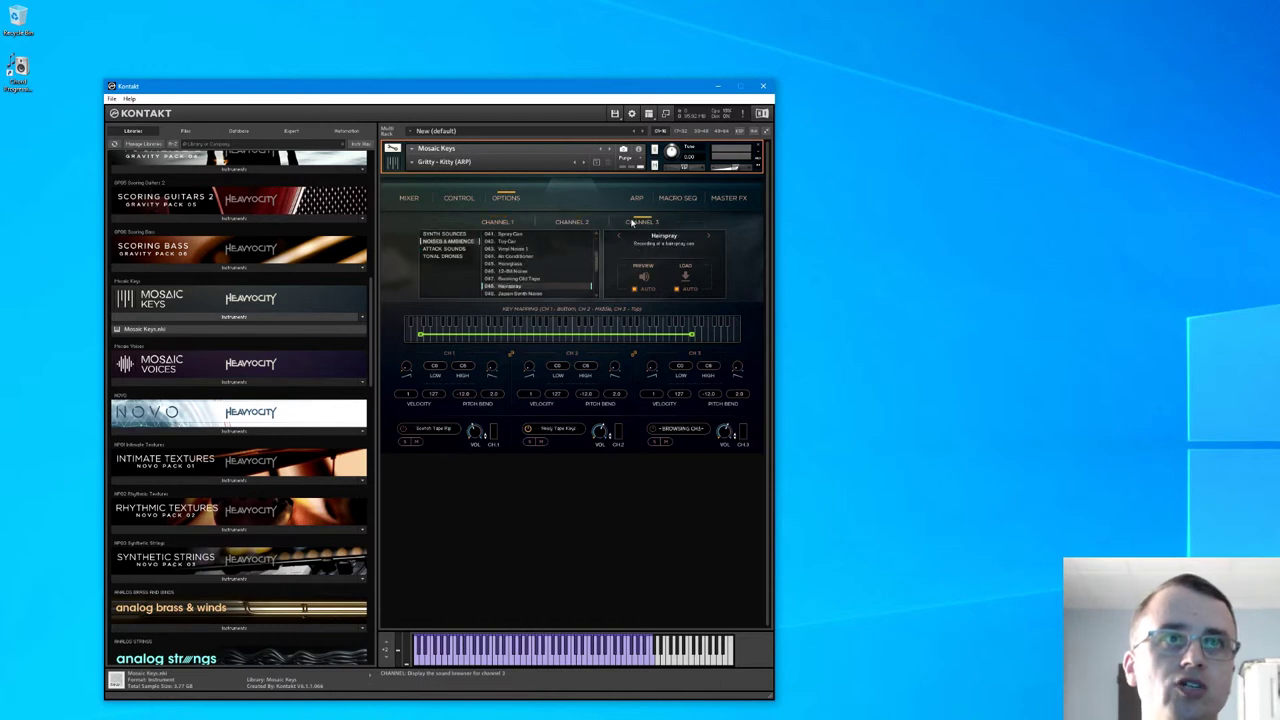
left_click(507, 224)
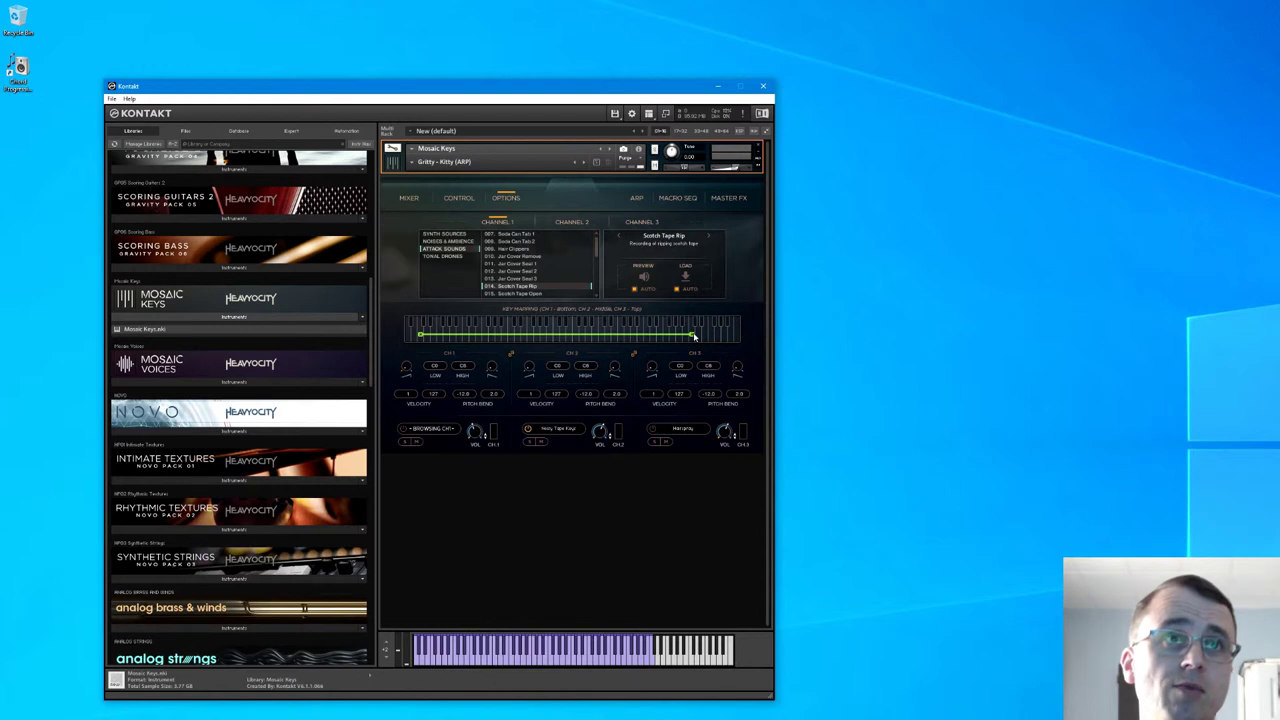
left_click(560, 222)
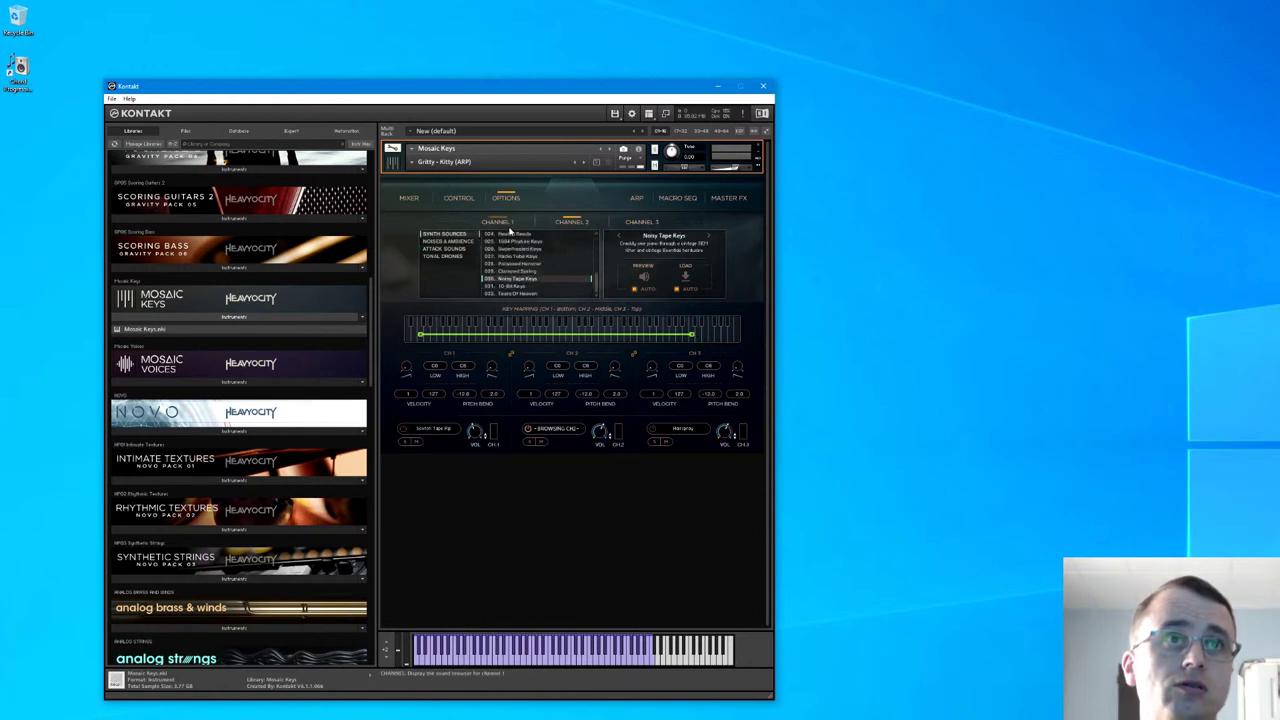
left_click(510, 226)
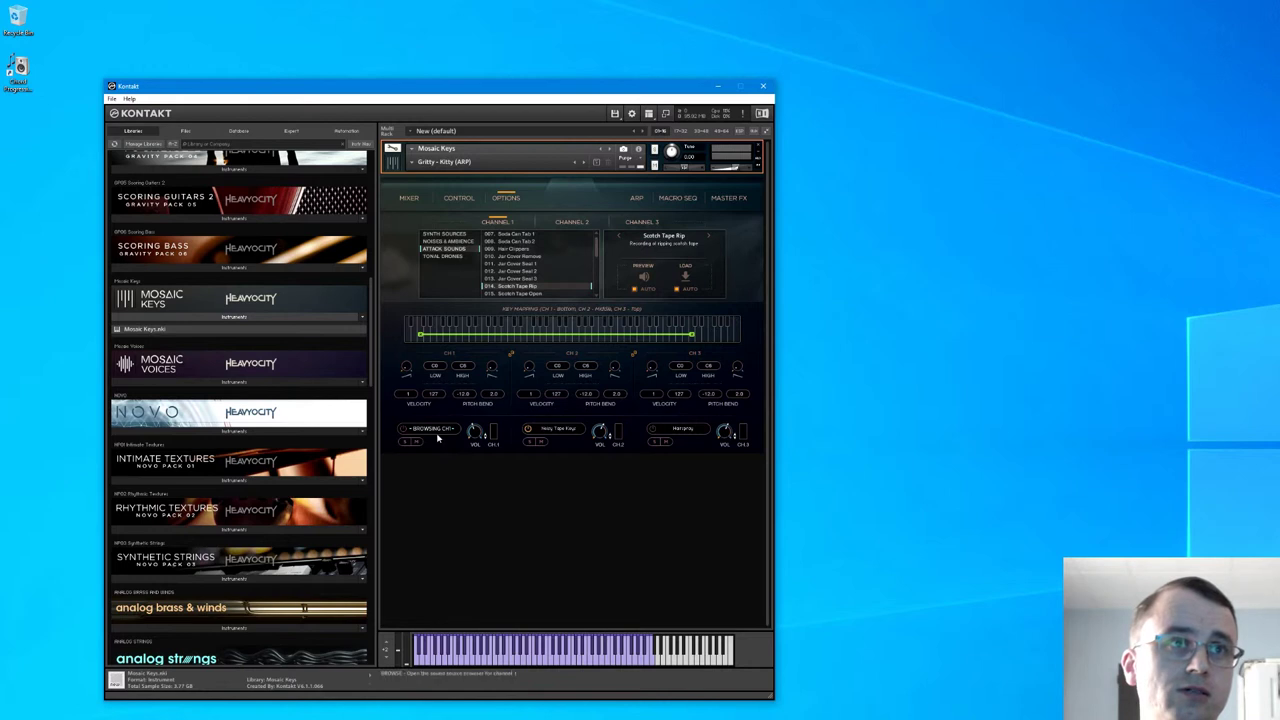
Unlink the Channel 1 and Channel 2 key ranges and lower Channel 1's top note
left_click(672, 433)
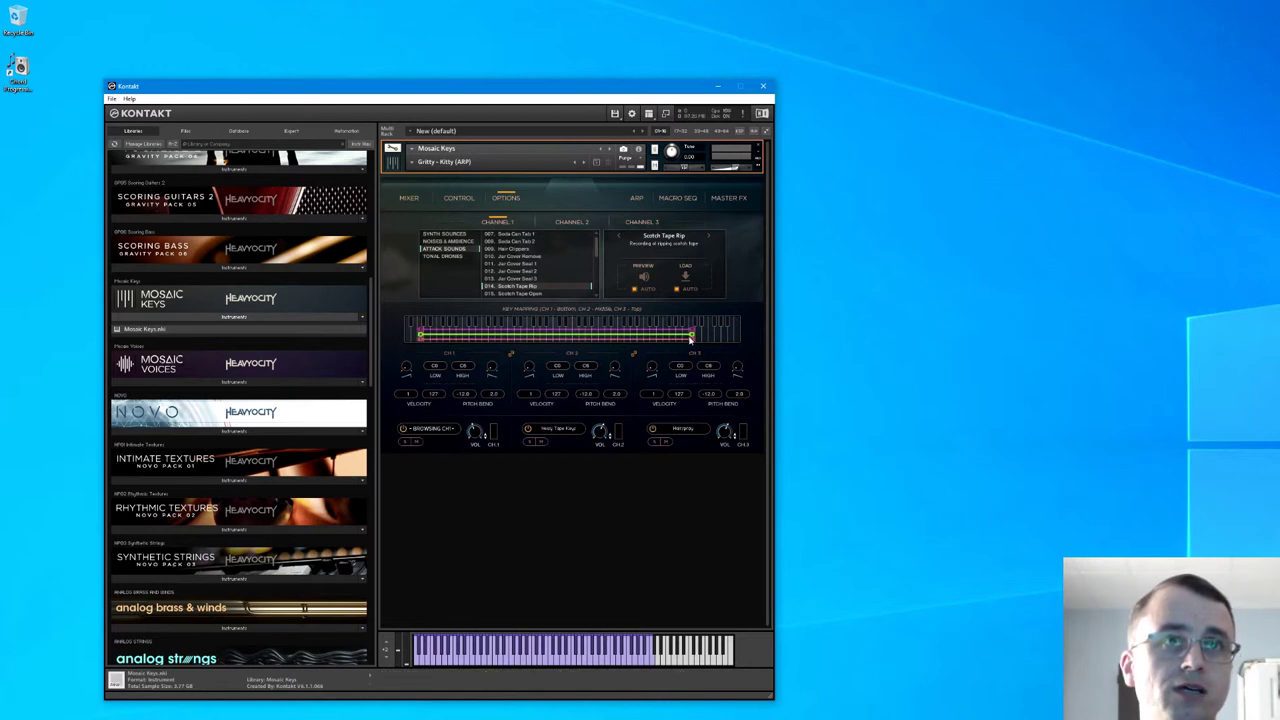
mouse_move(693, 344)
left_mouse_down()
mouse_move(671, 340)
mouse_move(692, 340)
left_mouse_up()
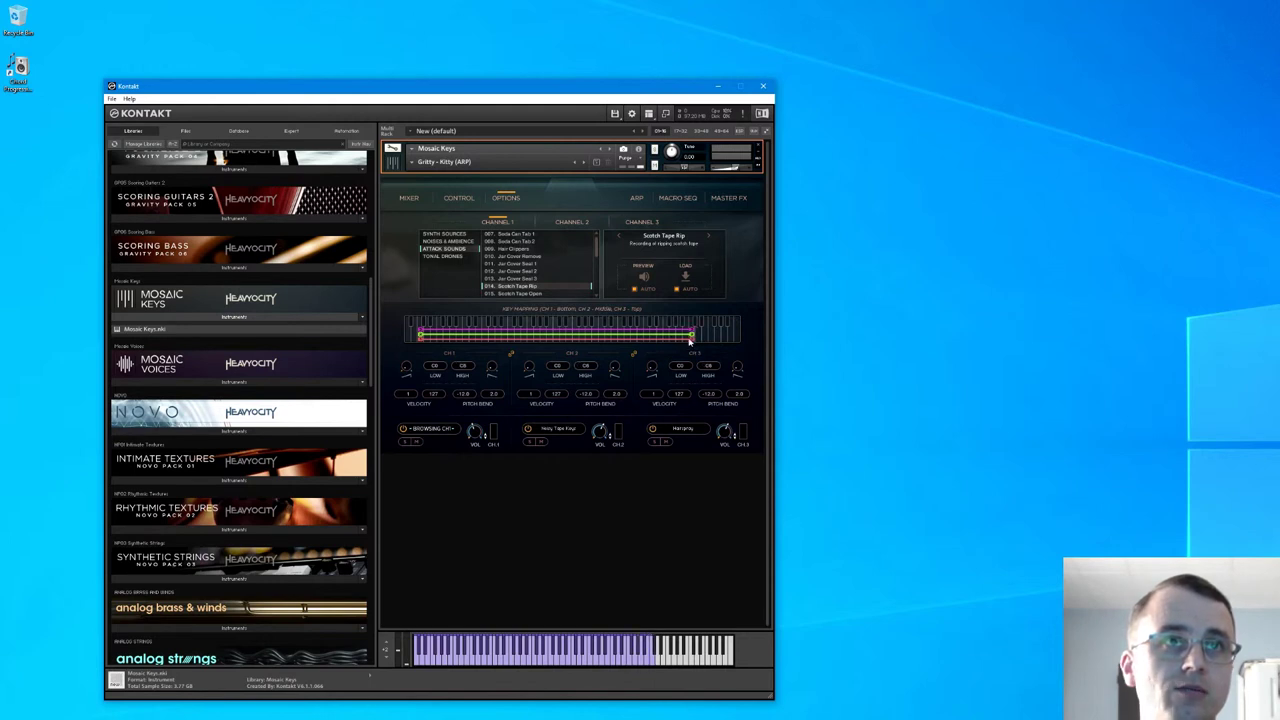
left_click(511, 356)
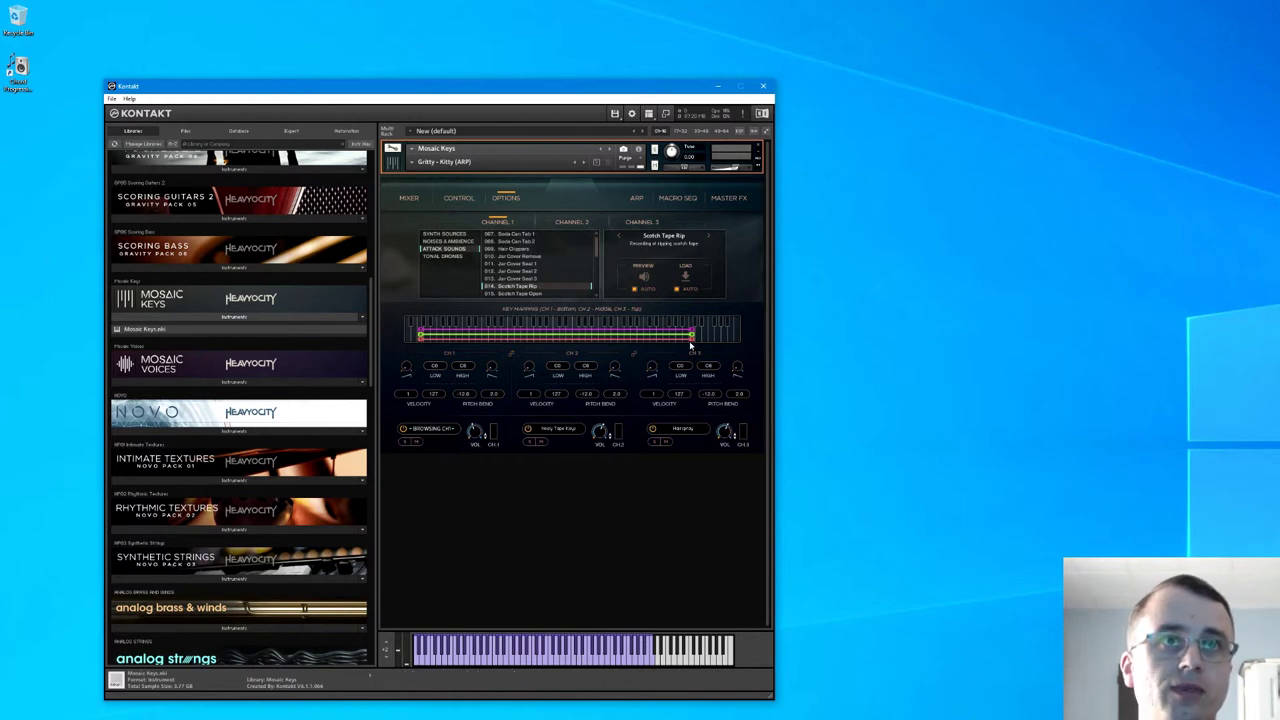
left_click_drag(690, 342, 512, 342)
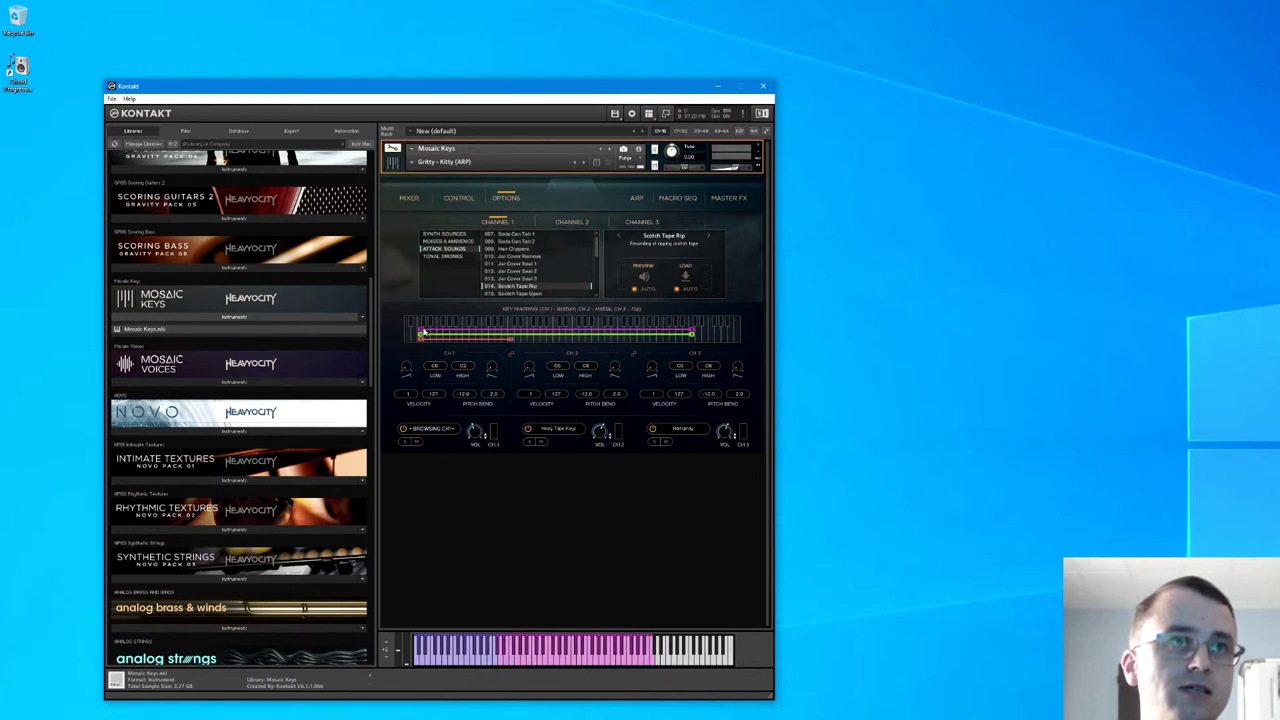
Raise the low end of Channel 3's key range and bring up Channel 3's sound browser
left_click_drag(435, 332, 607, 335)
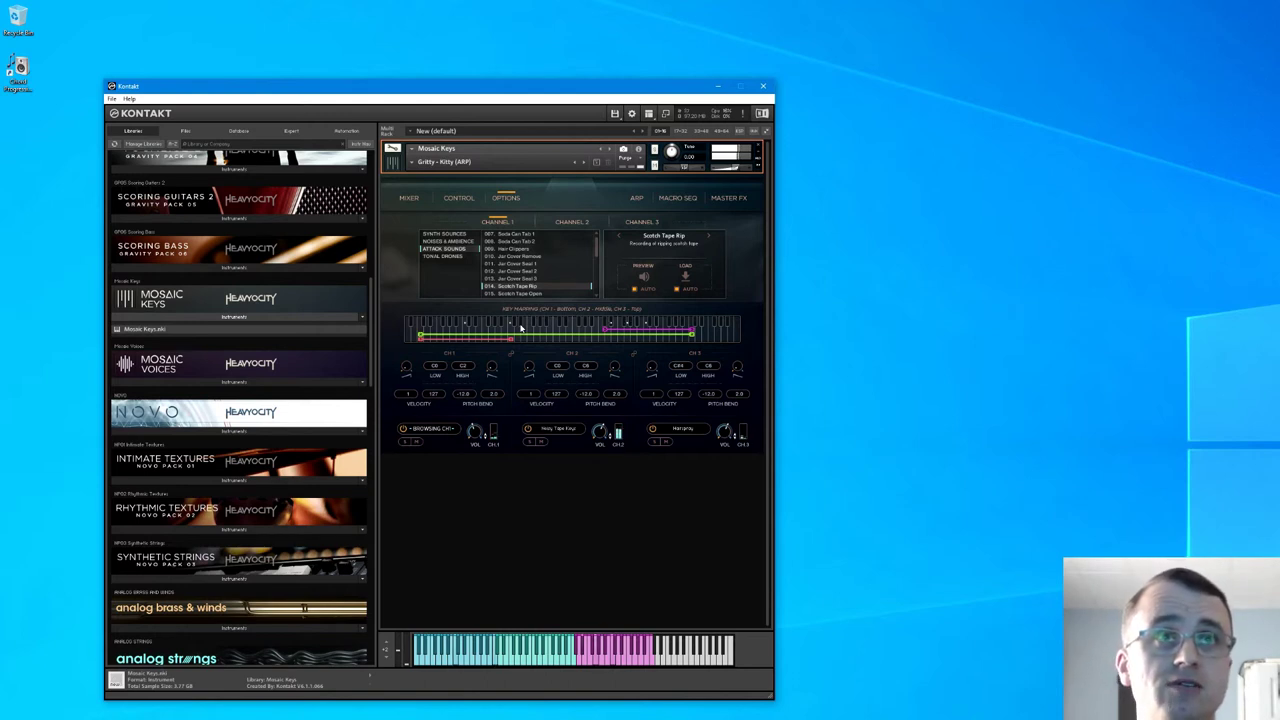
left_click(564, 222)
left_click(640, 222)
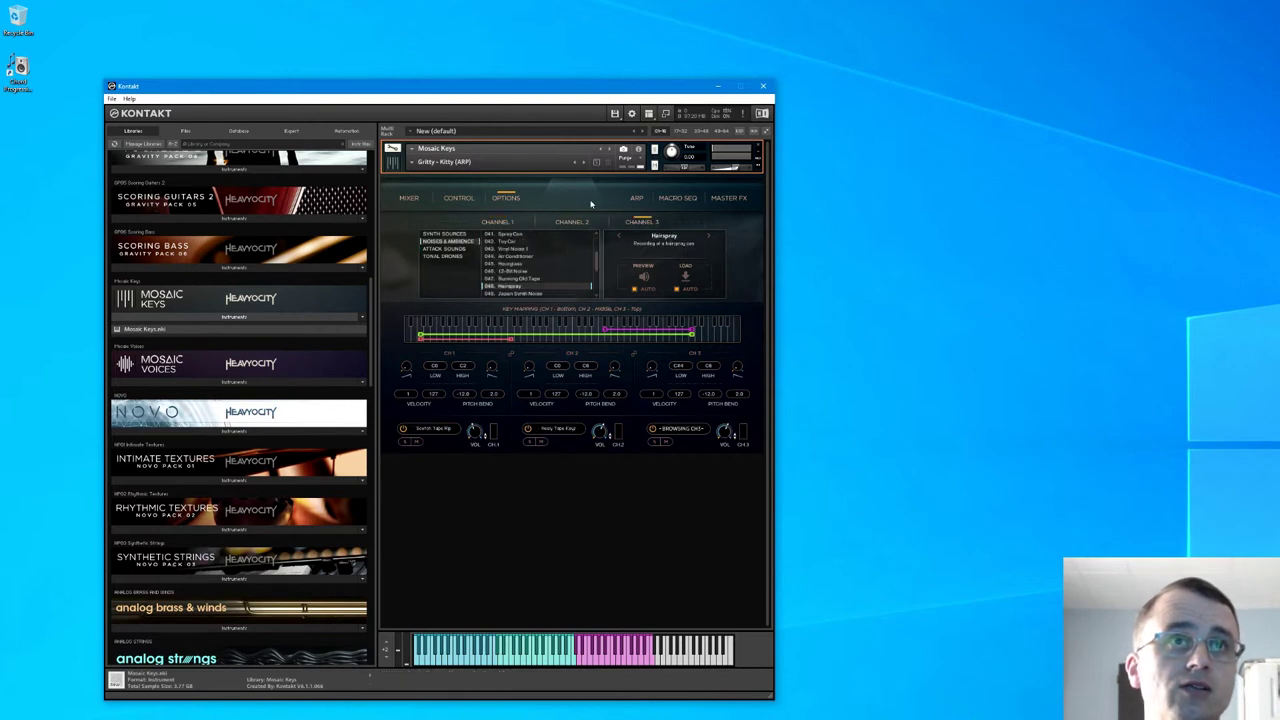
Open the Arp page and view Channel 1's Arp Type and Octave lists, leaving both unchanged
left_click(636, 197)
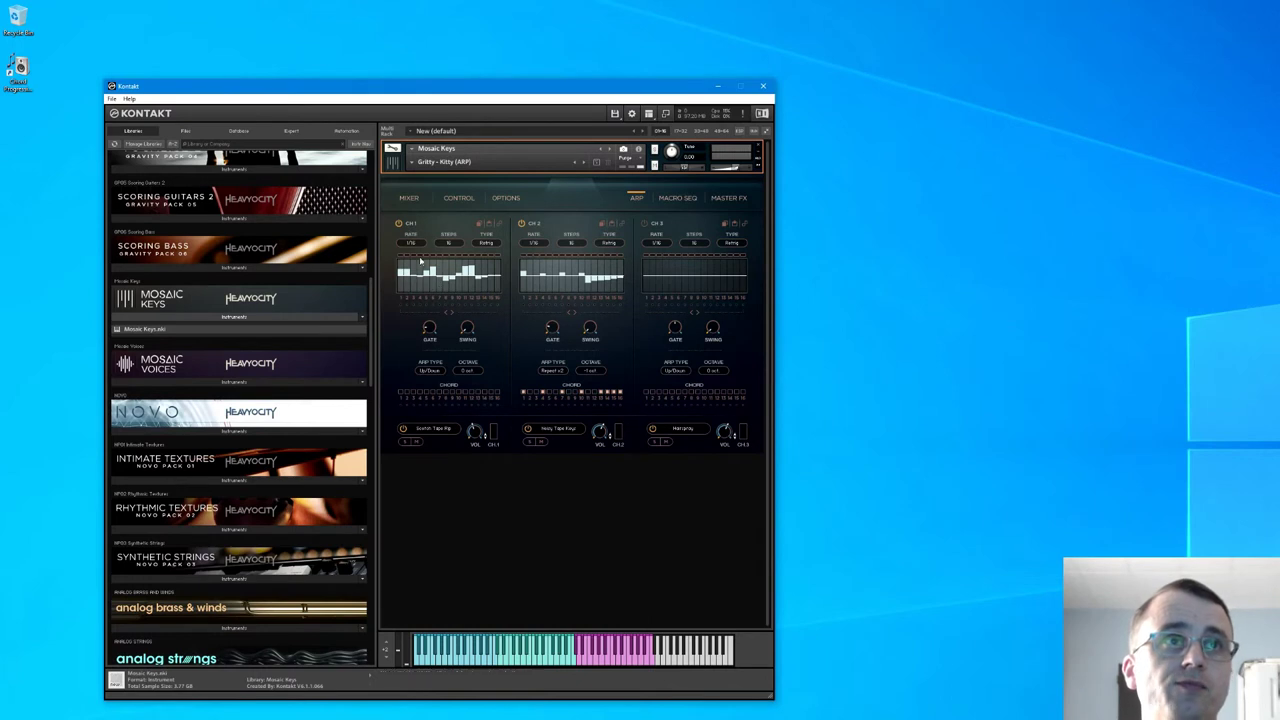
left_click(435, 371)
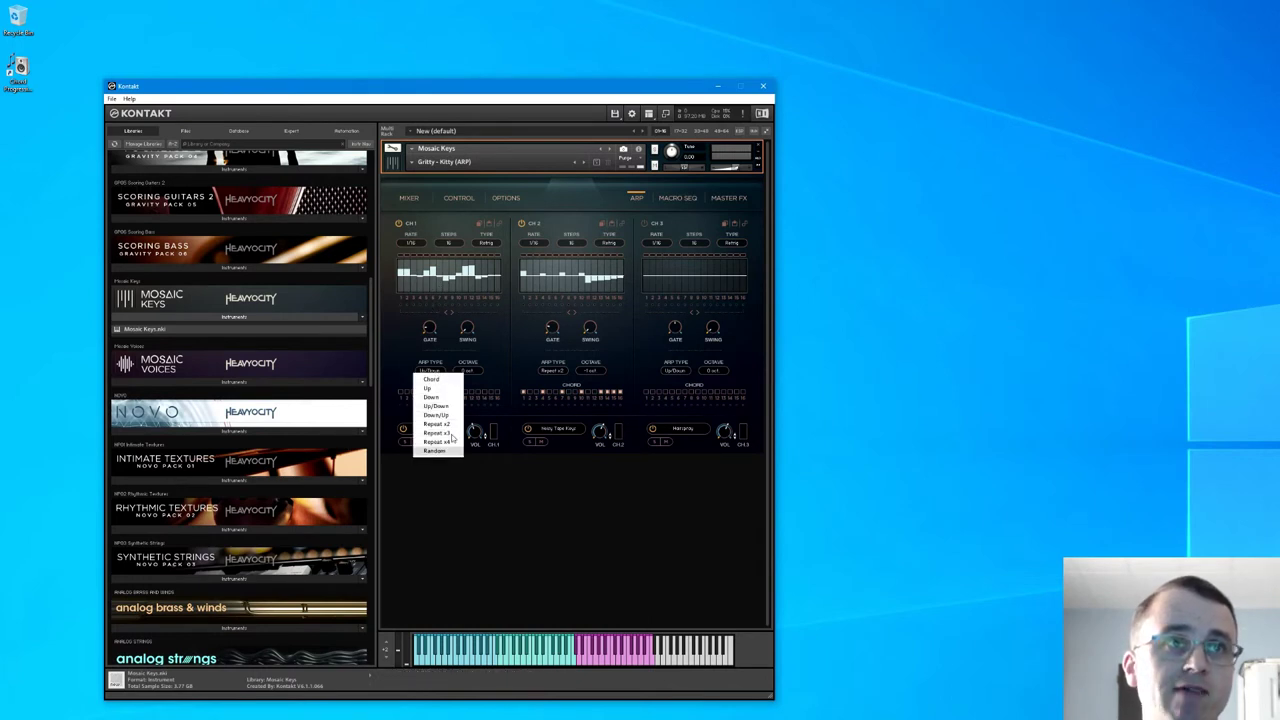
left_click(497, 347)
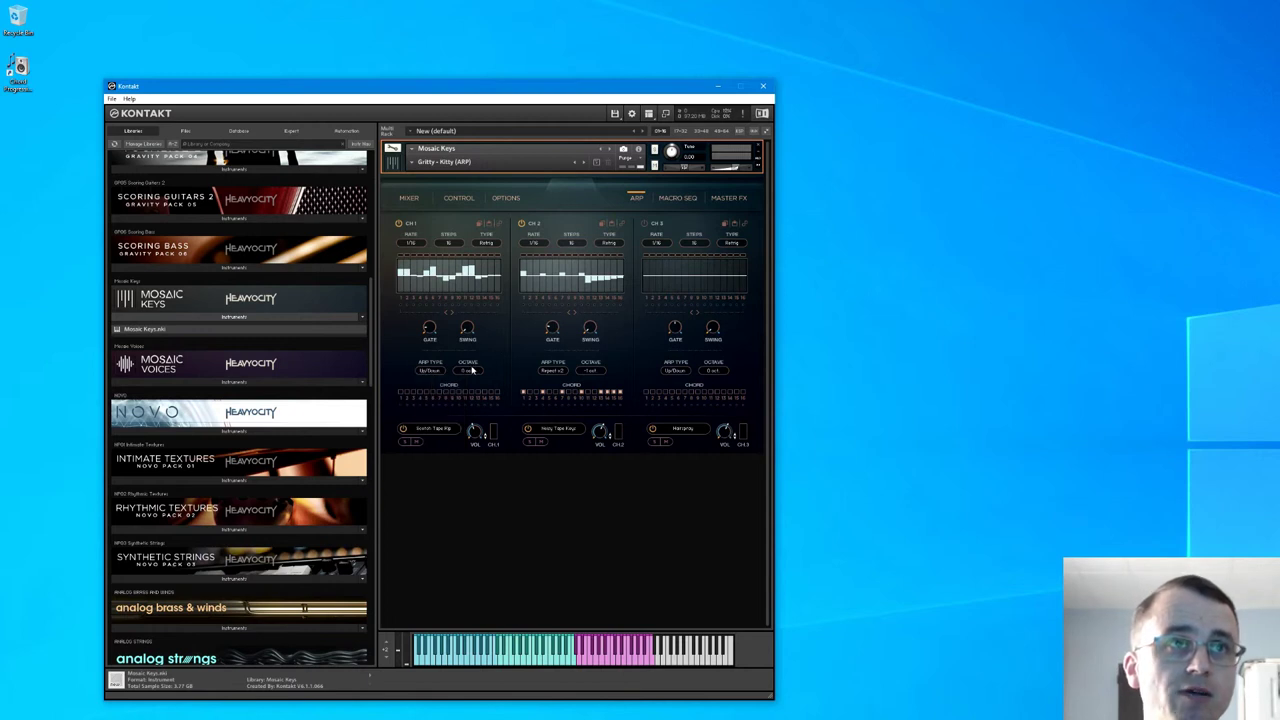
left_click(467, 371)
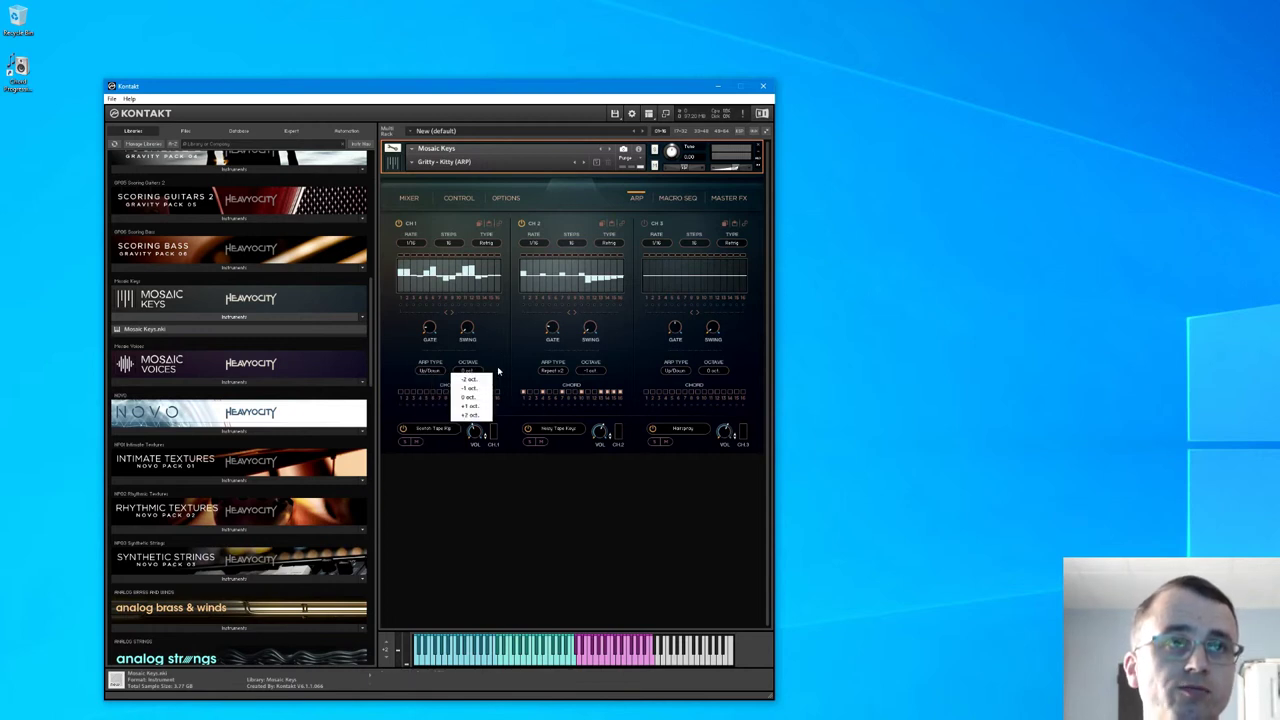
left_click(499, 370)
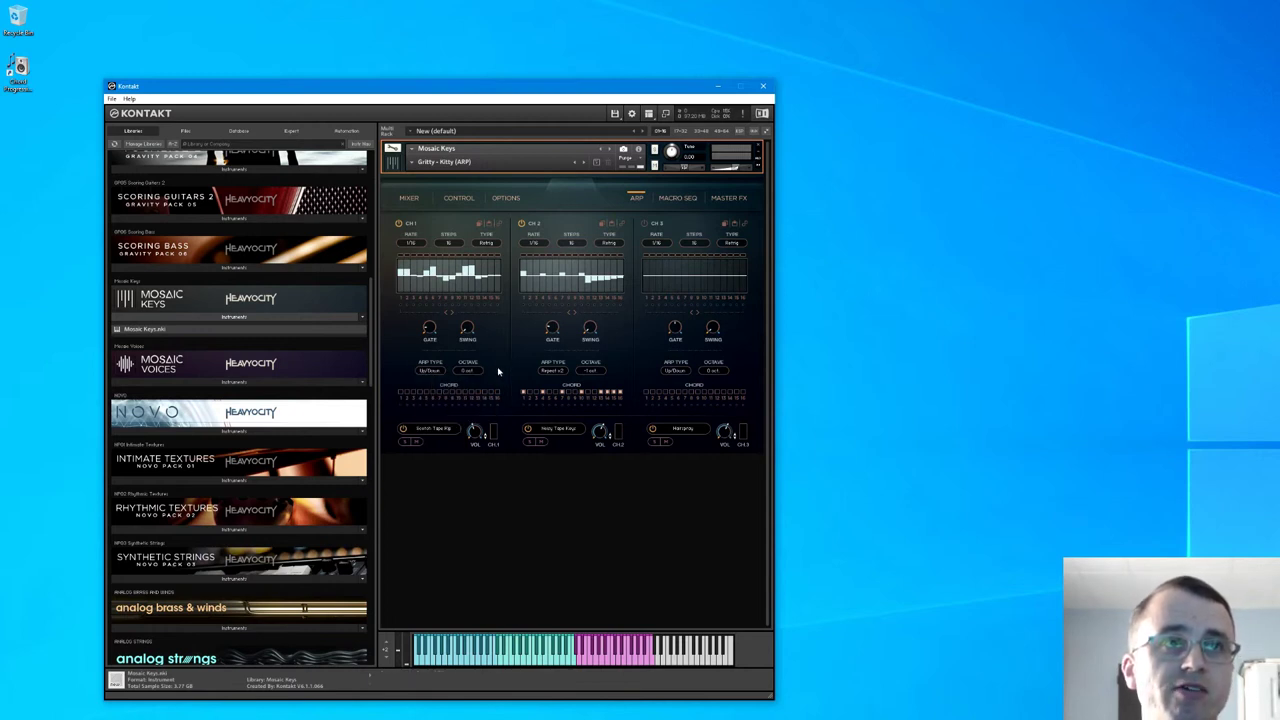
Toggle chord mode on an early Channel 1 step and switch Channels 2 and 3 off
left_click(413, 392)
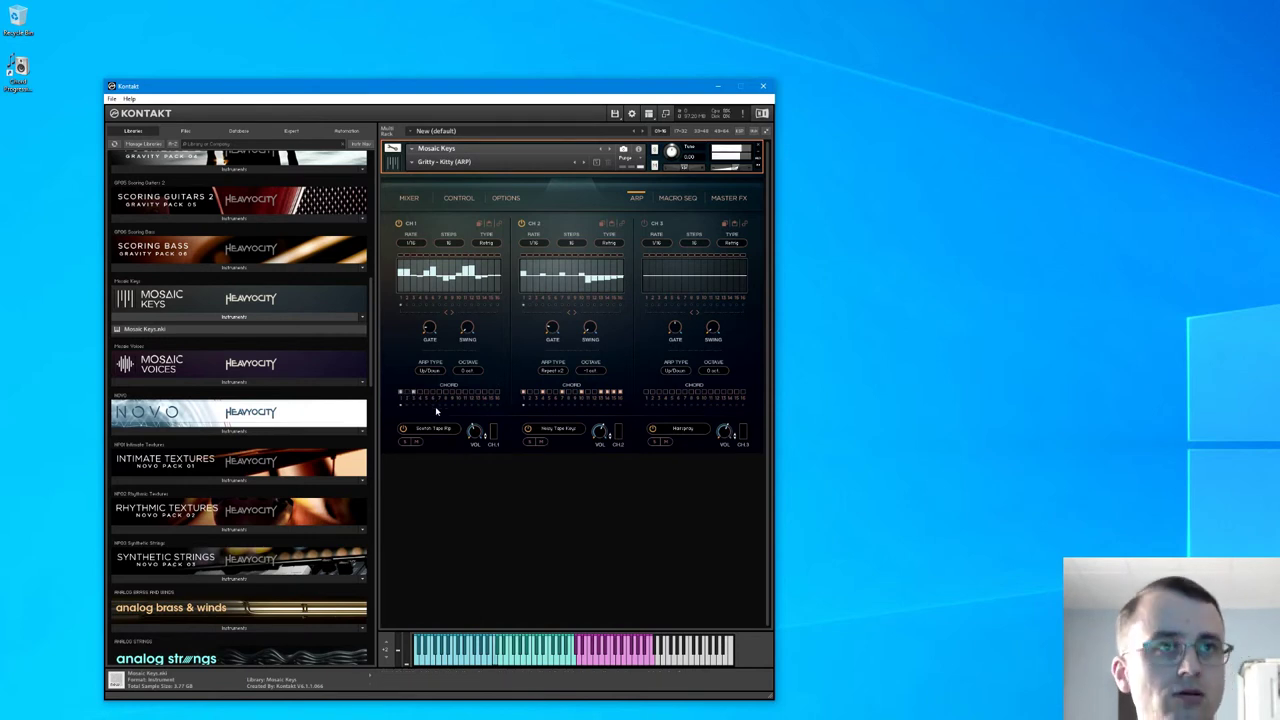
left_click(526, 429)
left_click(651, 430)
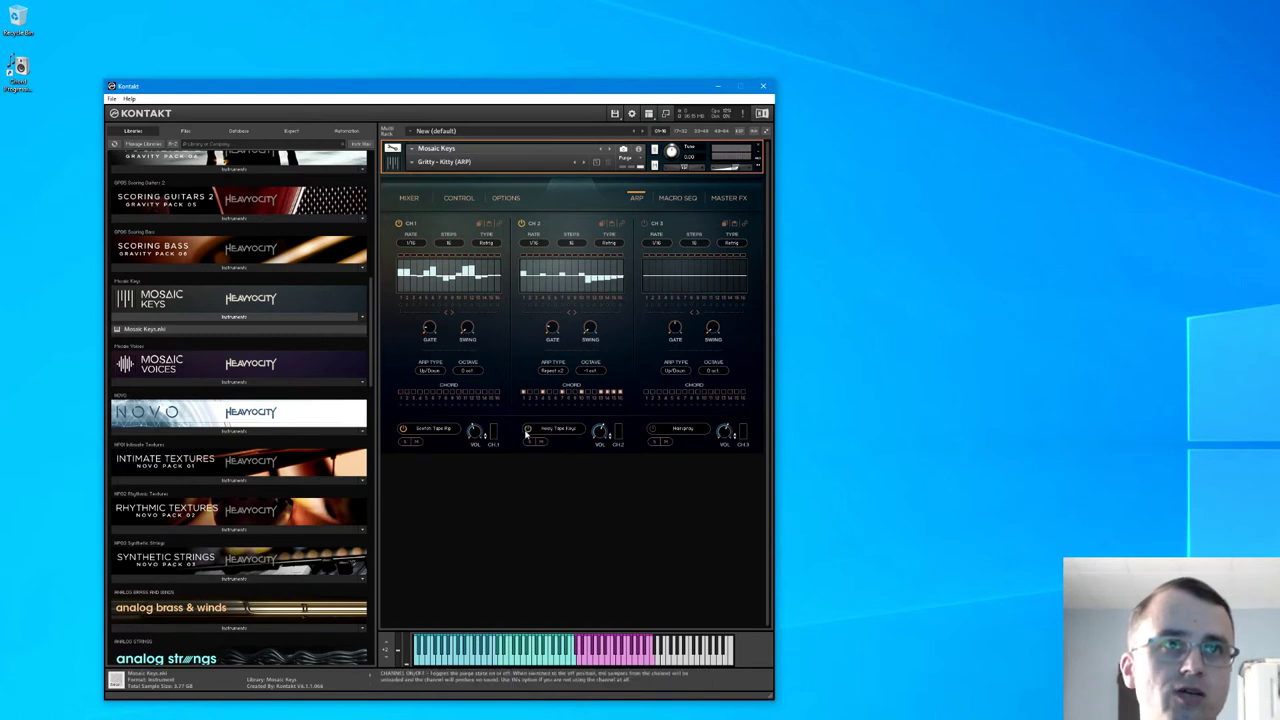
Switch Channel 1 off and enable chord mode on several of Channel 2's arpeggiator steps
left_click(404, 429)
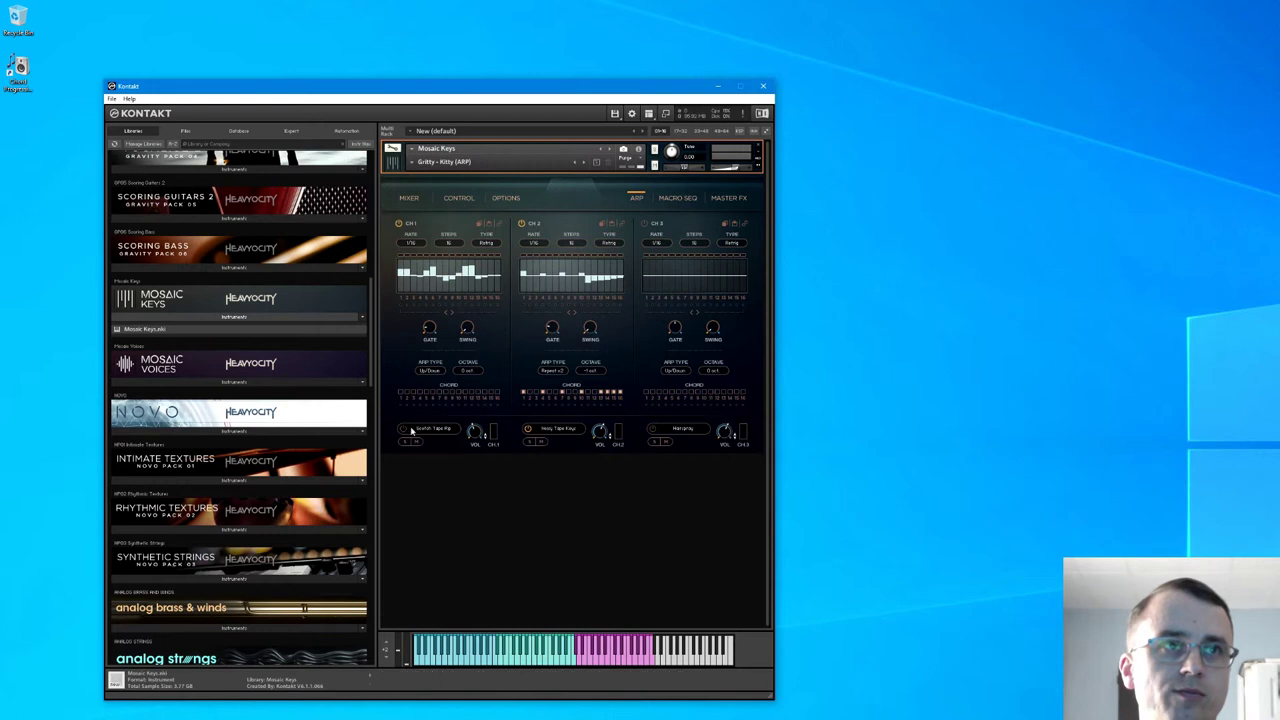
left_click(601, 395)
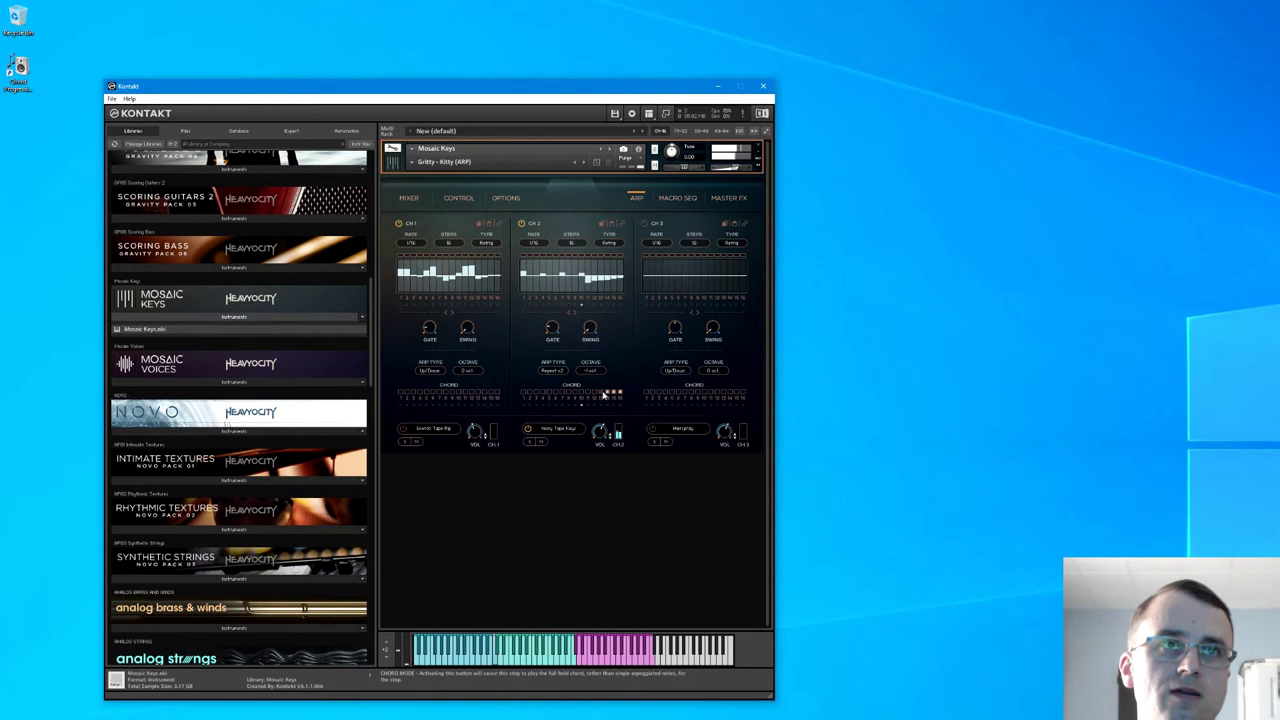
left_click(523, 392)
left_click(541, 392)
left_click(548, 392)
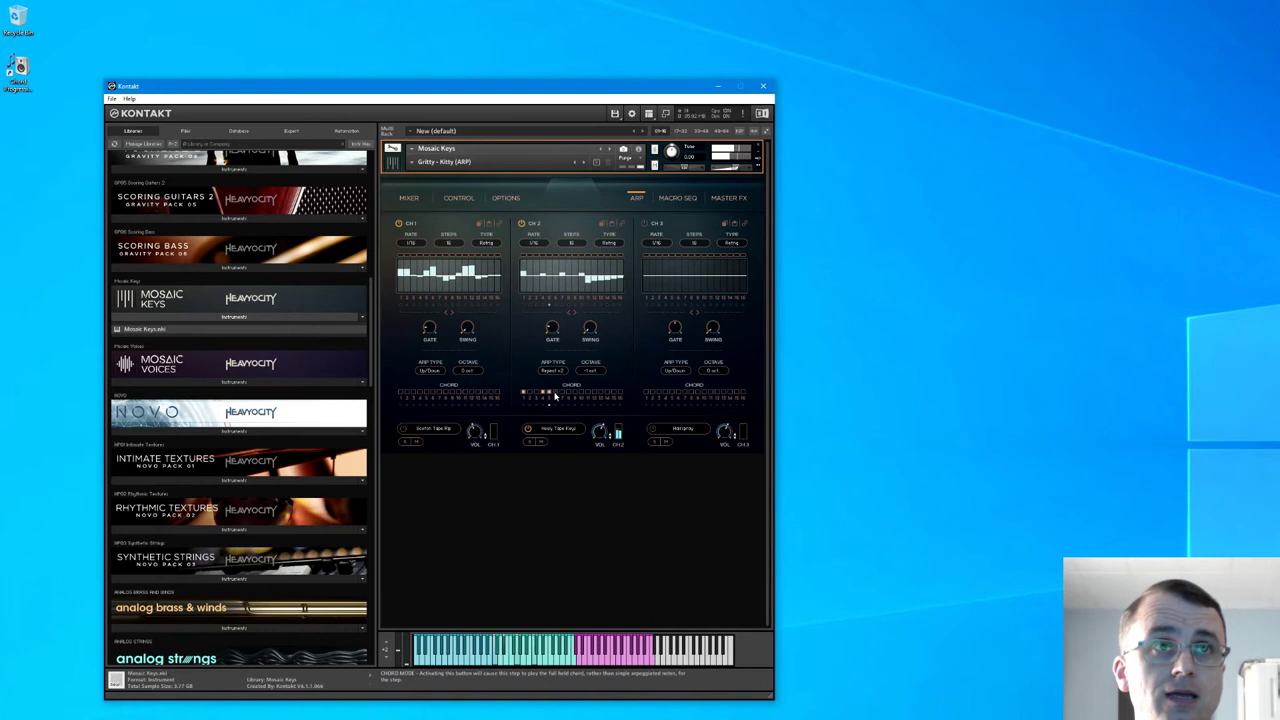
left_click(579, 392)
left_click(595, 392)
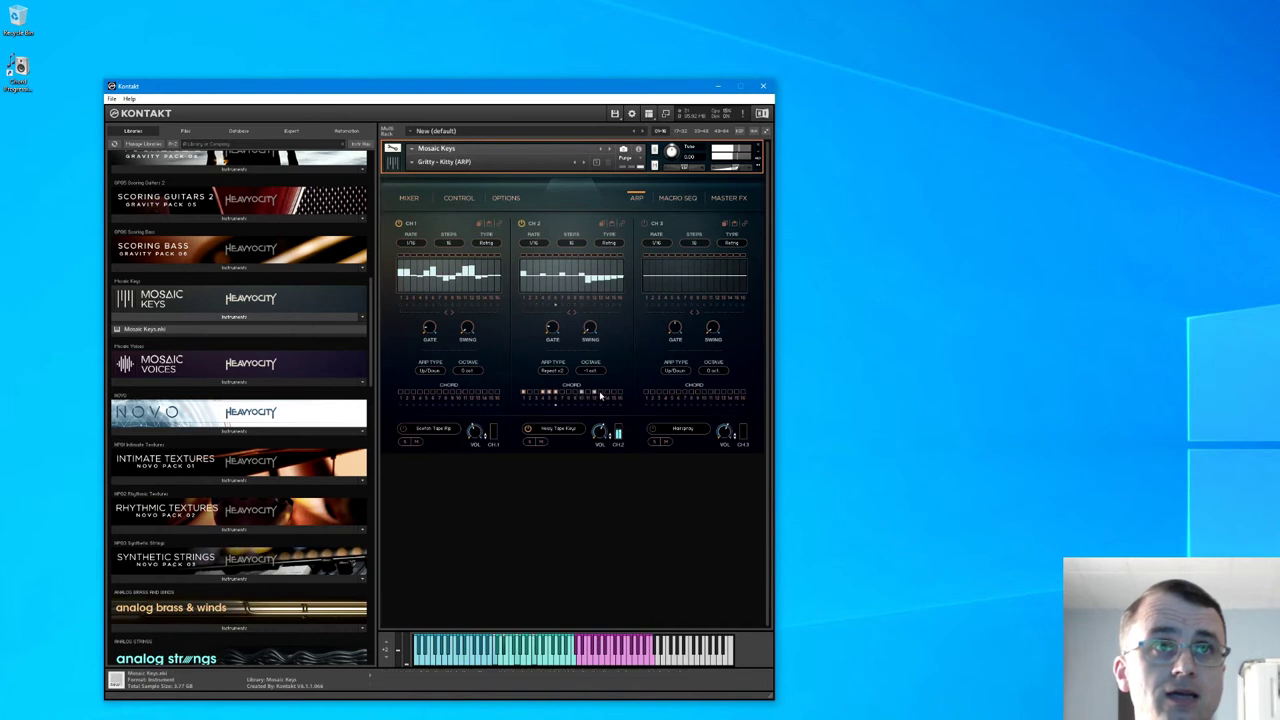
left_click(608, 398)
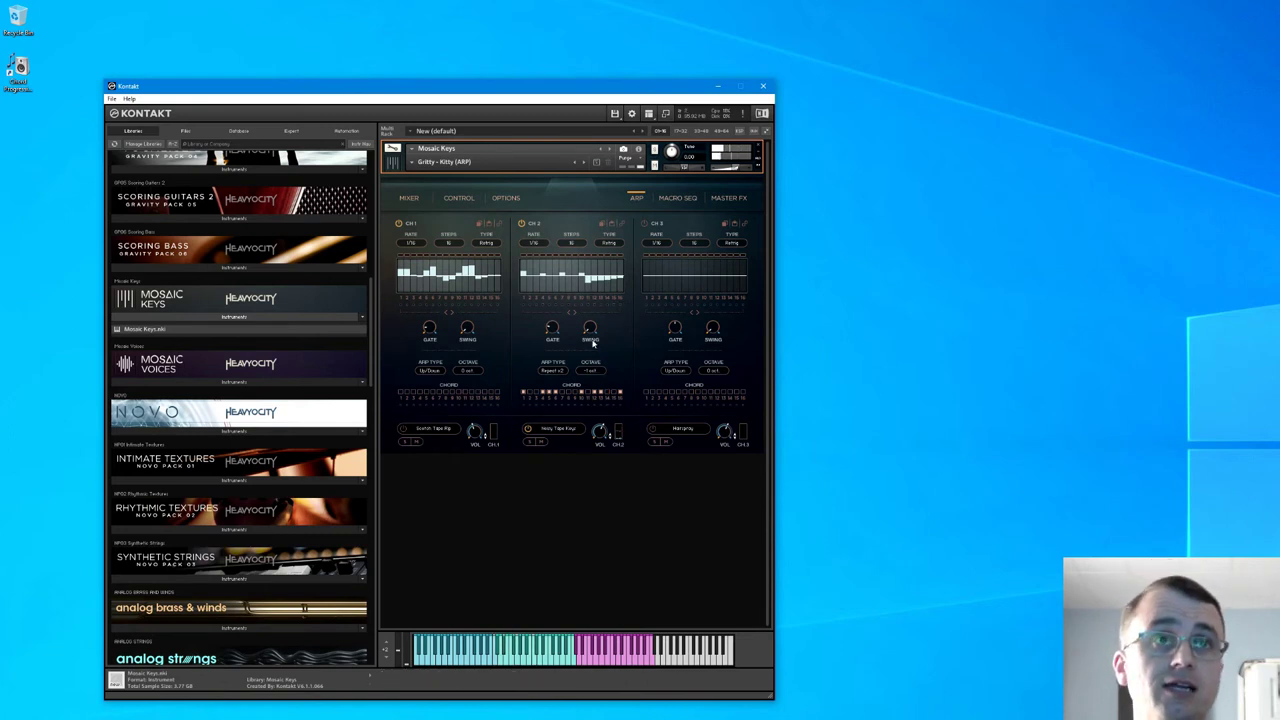
Show the Macro Seq page, with the sequencer at 1/8 rate, 16 steps, Legato type
left_click(680, 203)
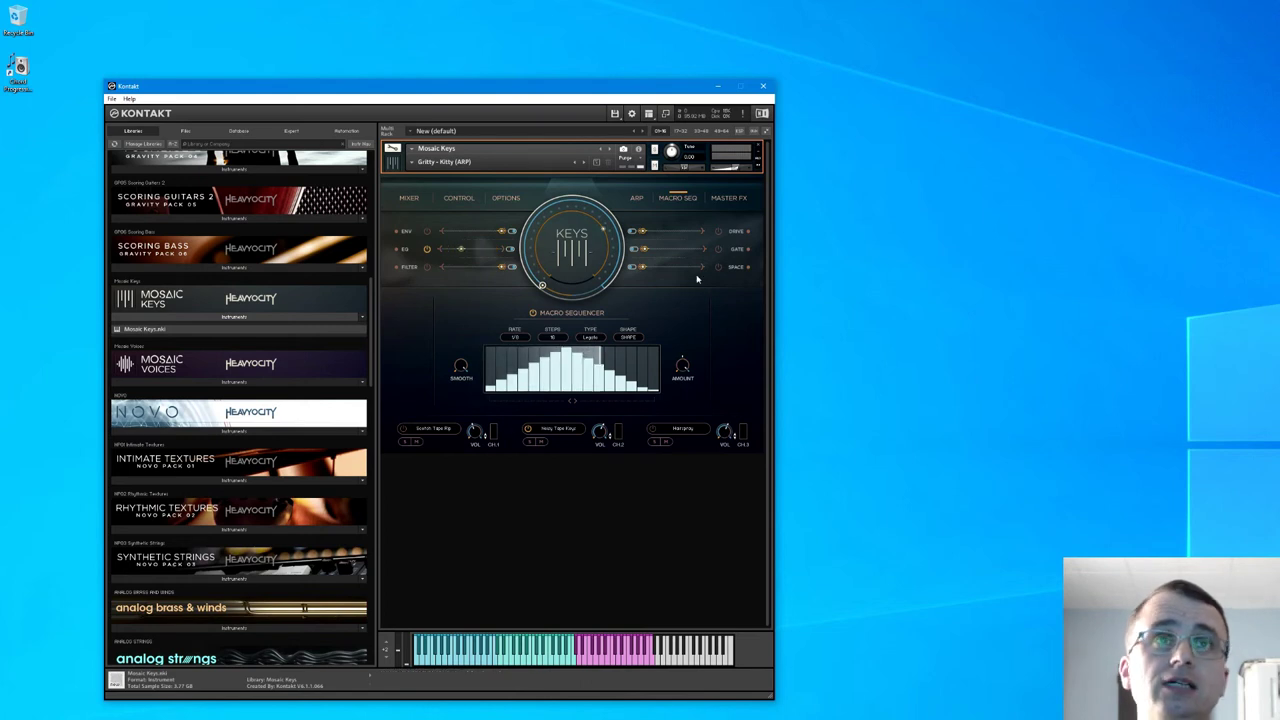
On the Master FX page, raise the Punish amount to 35
left_click(730, 199)
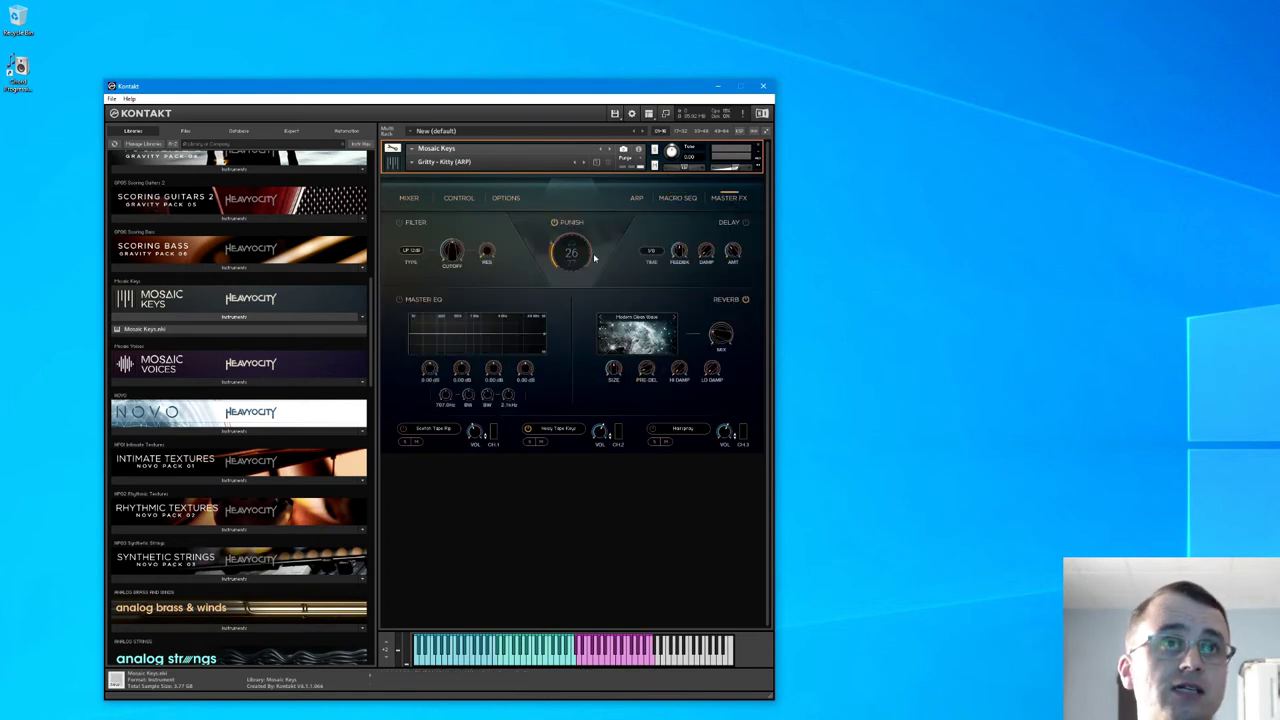
left_click_drag(573, 257, 561, 242)
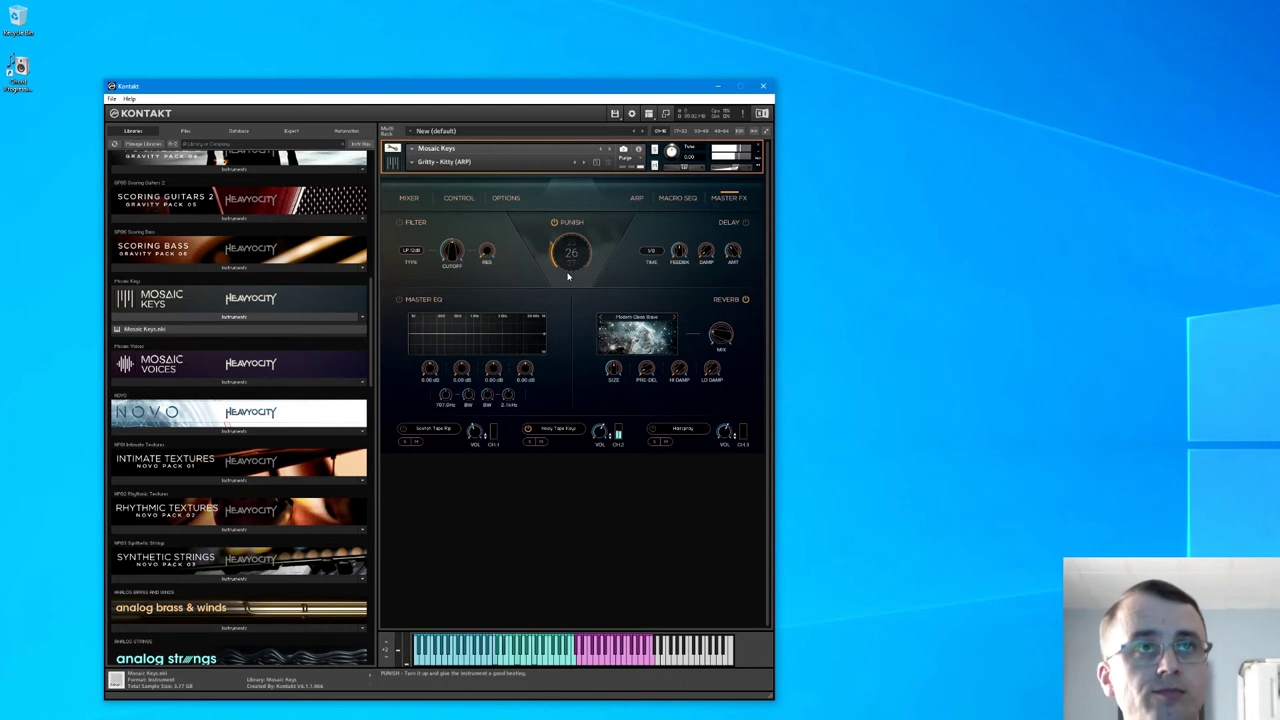
left_click_drag(566, 252, 598, 256)
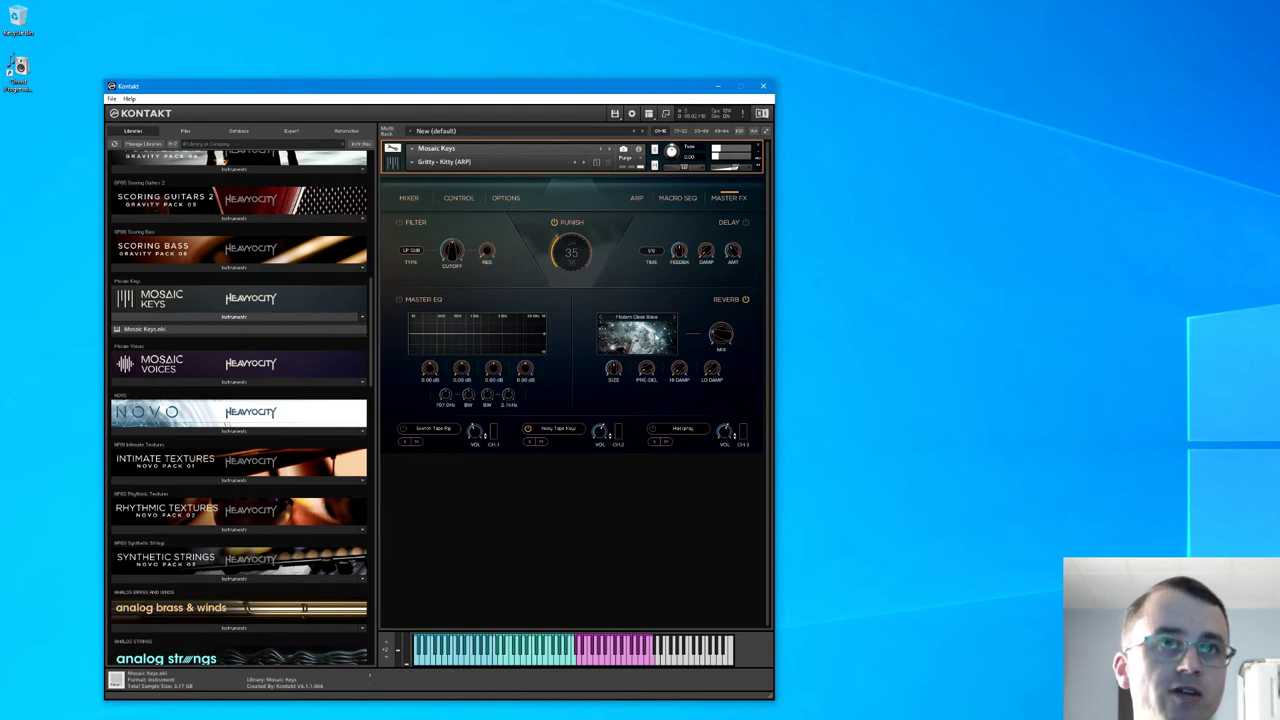
Keep the Modern Clean Wave reverb preset and switch the delay on
left_click(652, 327)
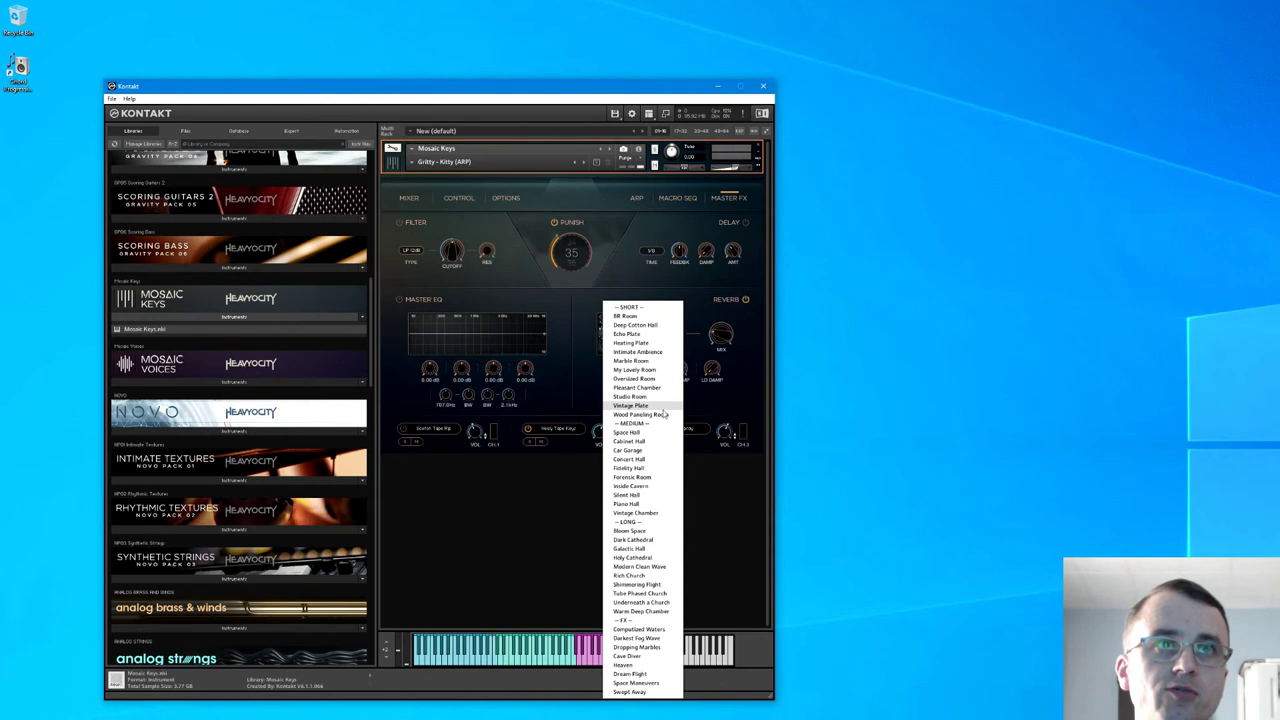
left_click(752, 413)
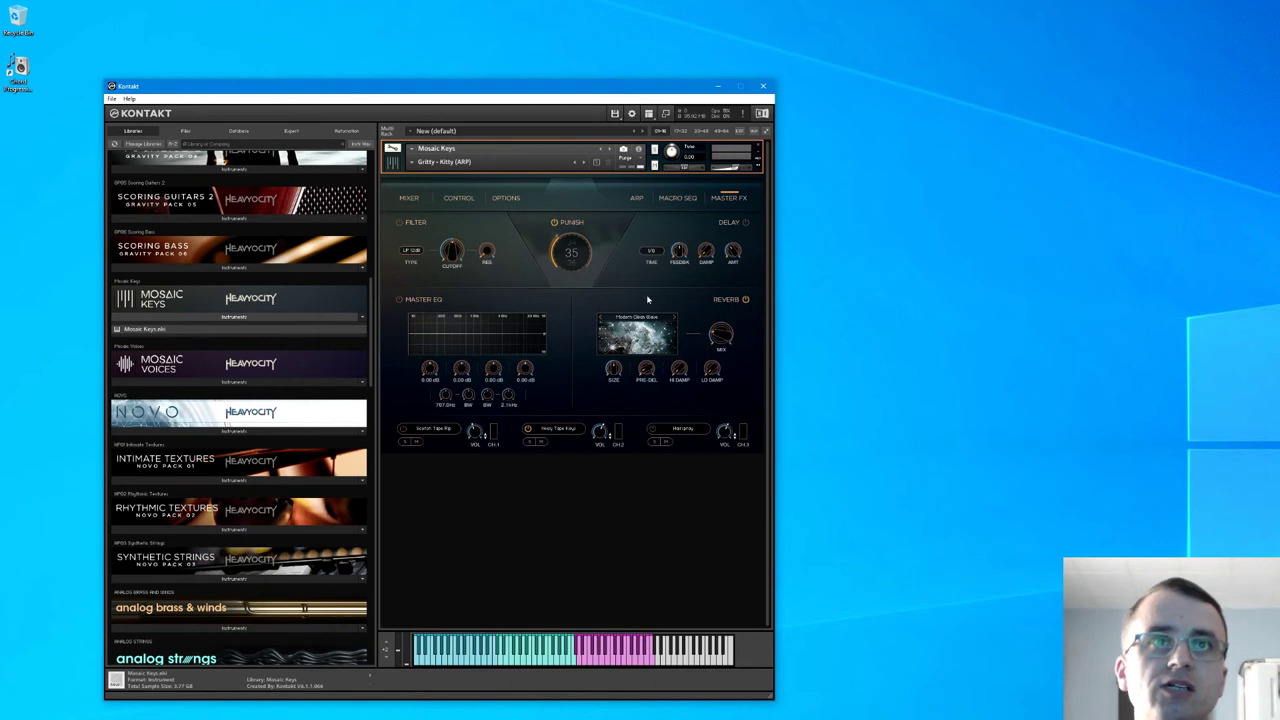
left_click(745, 222)
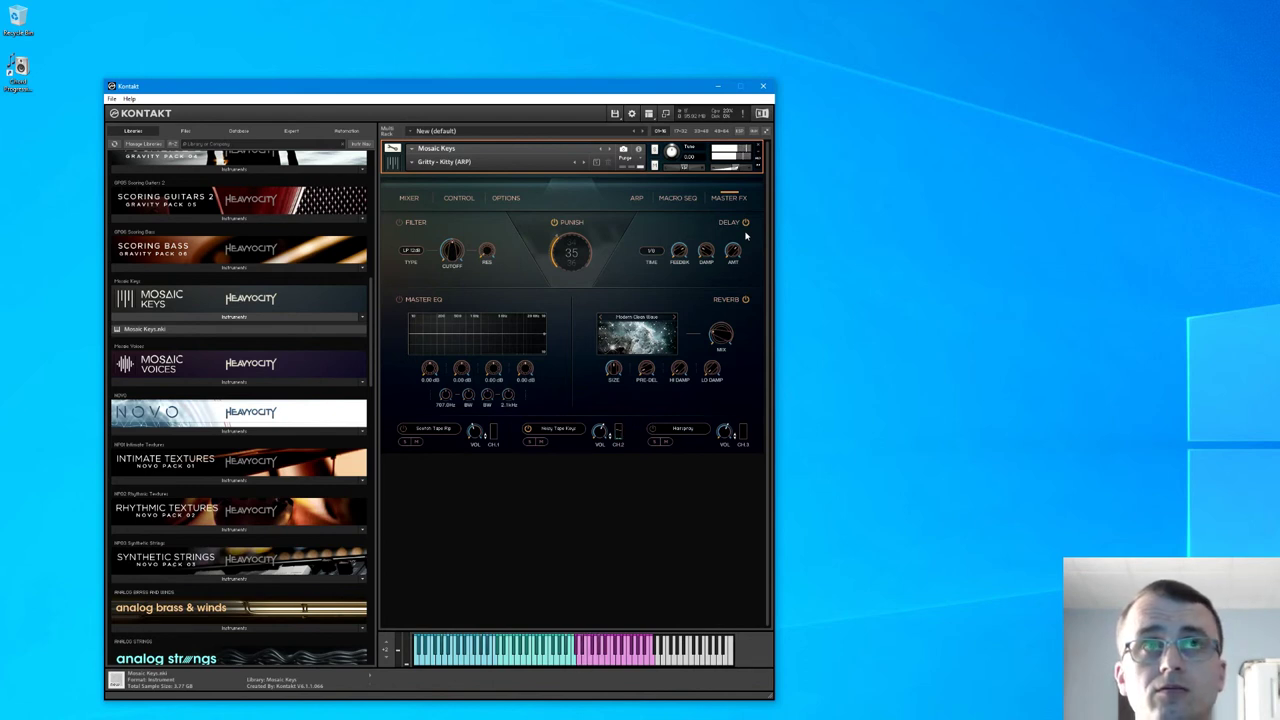
Go through the Mixer and Control pages to Options, then re-enable Channels 1 and 3
left_click(408, 199)
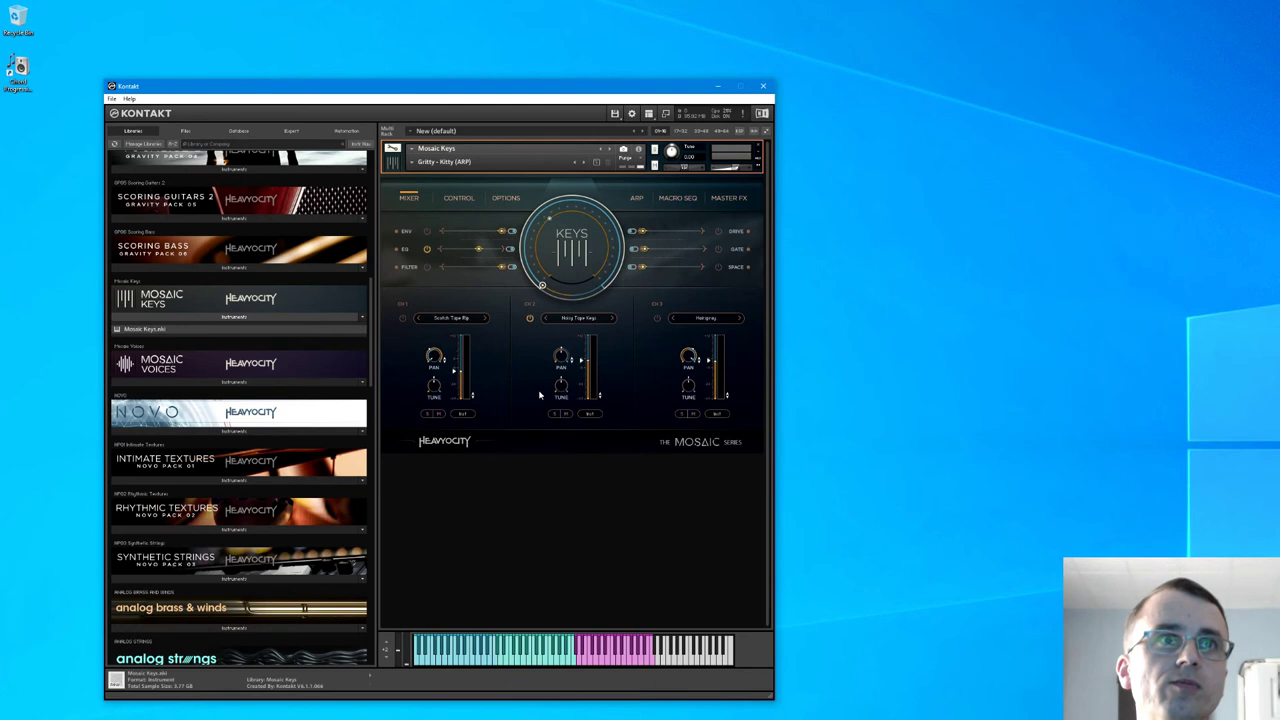
left_click(459, 197)
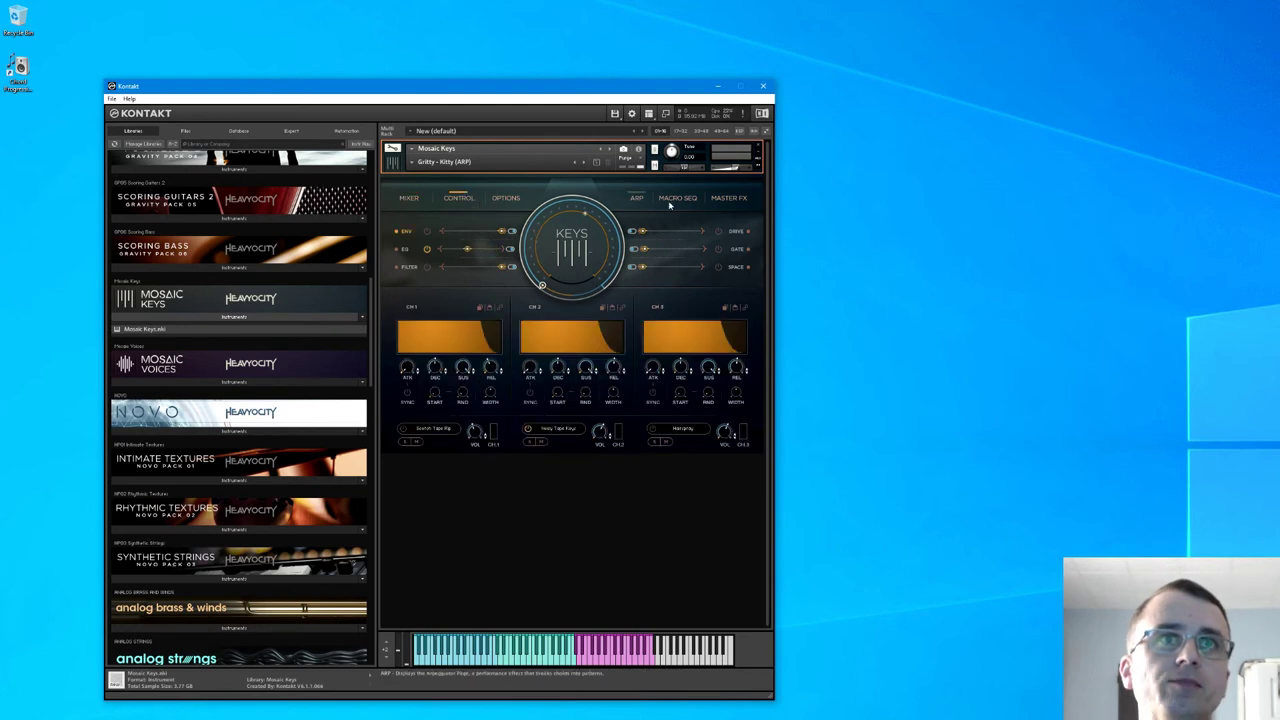
left_click(507, 198)
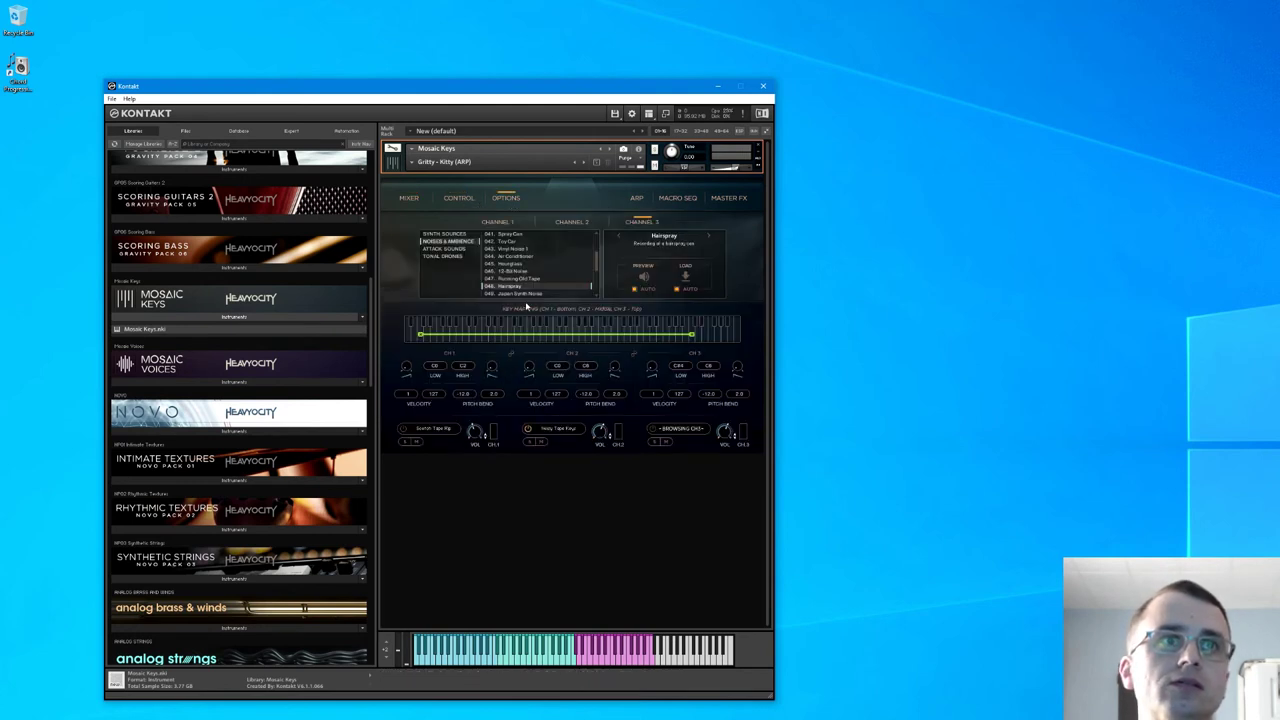
left_click(405, 429)
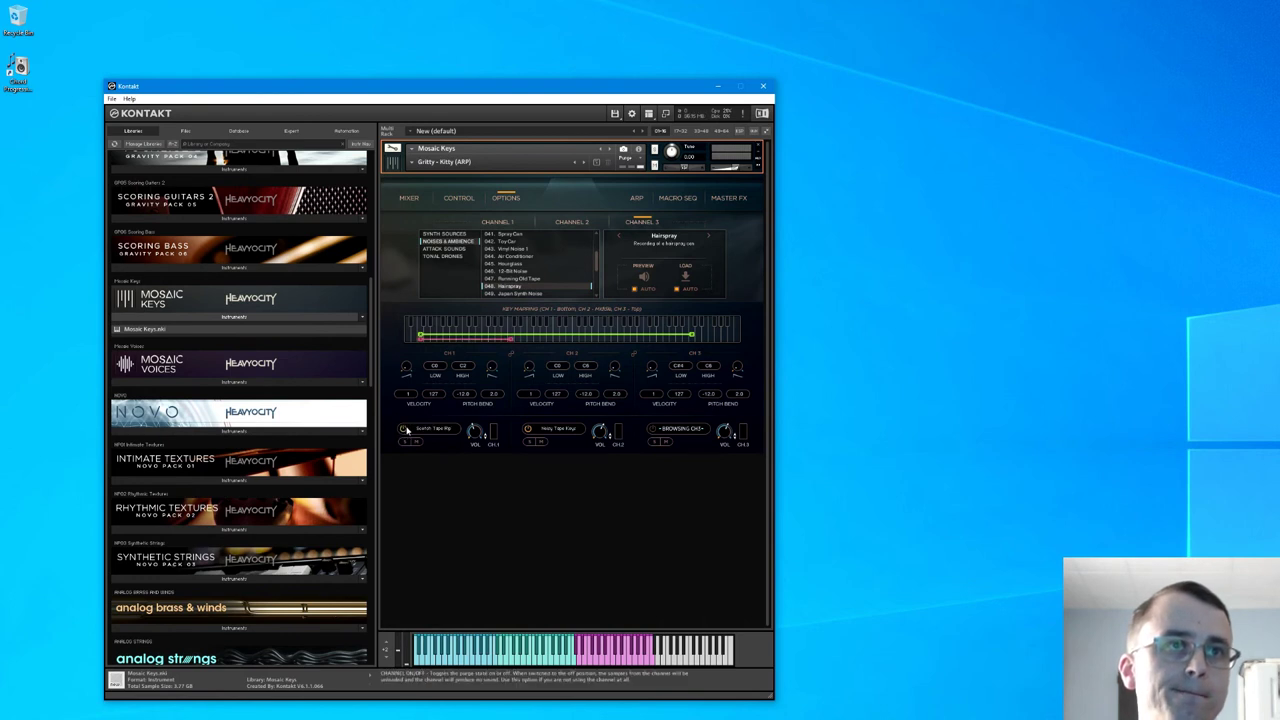
left_click(654, 429)
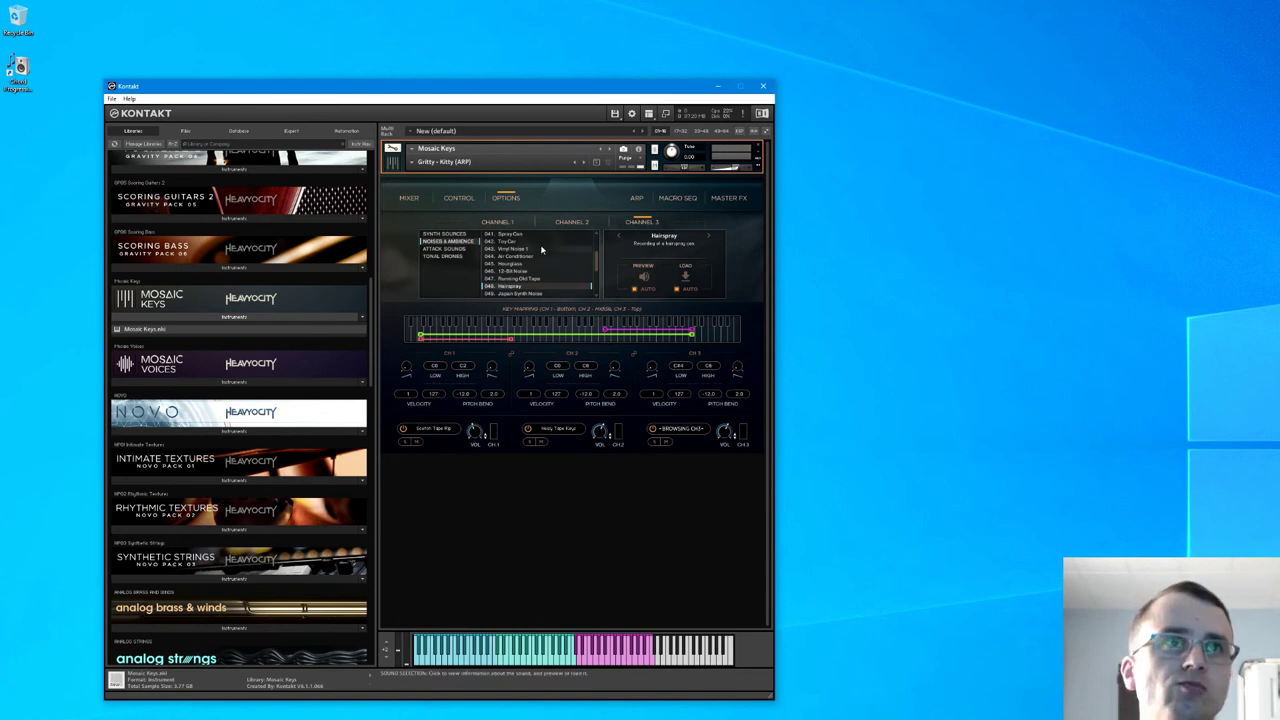
Return to the Mixer page showing Hairspray, Scotch Tape Rip and Noisy Tape Keys
left_click(410, 198)
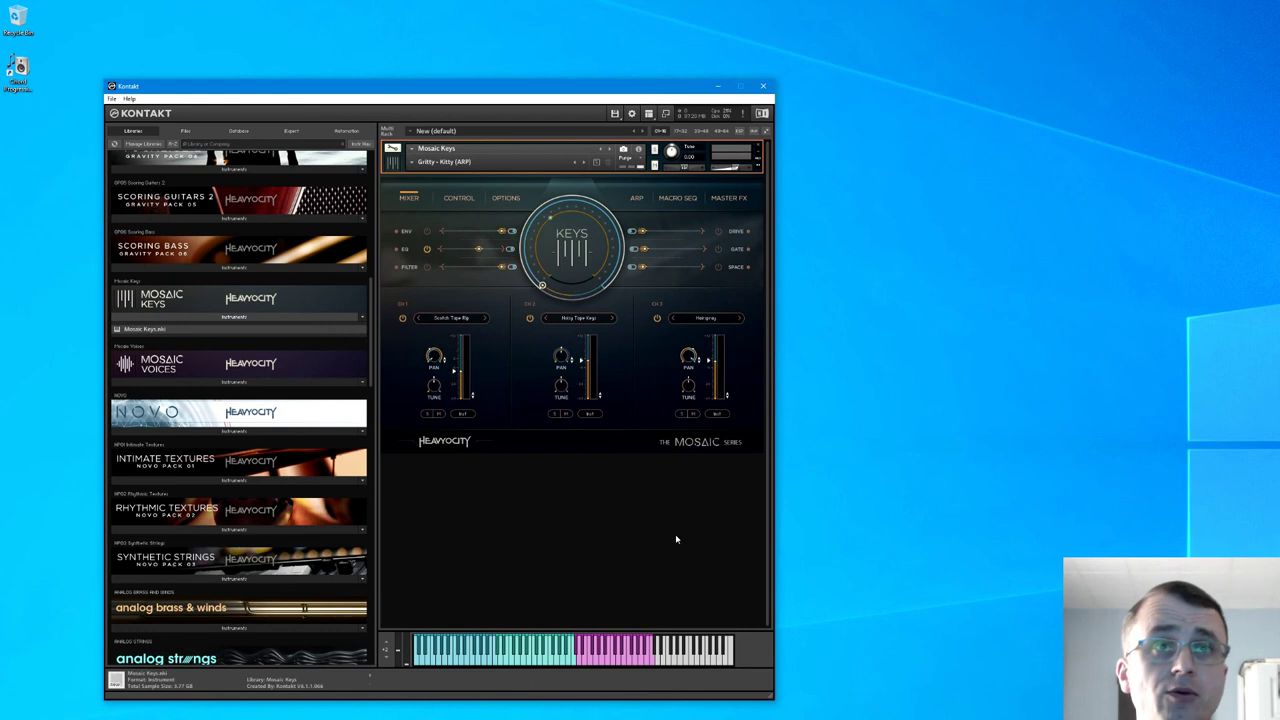